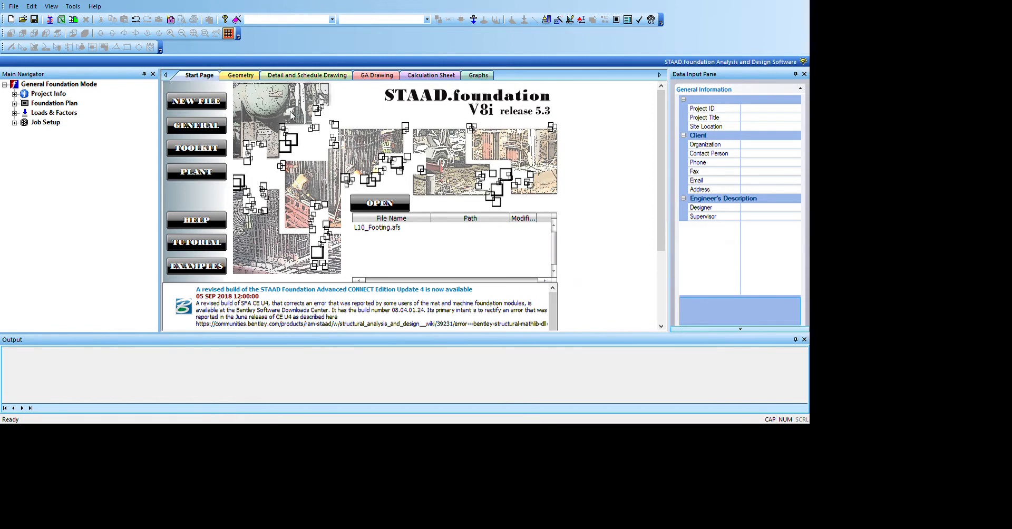
{"action": "left_click", "coordinate": [246, 77]}
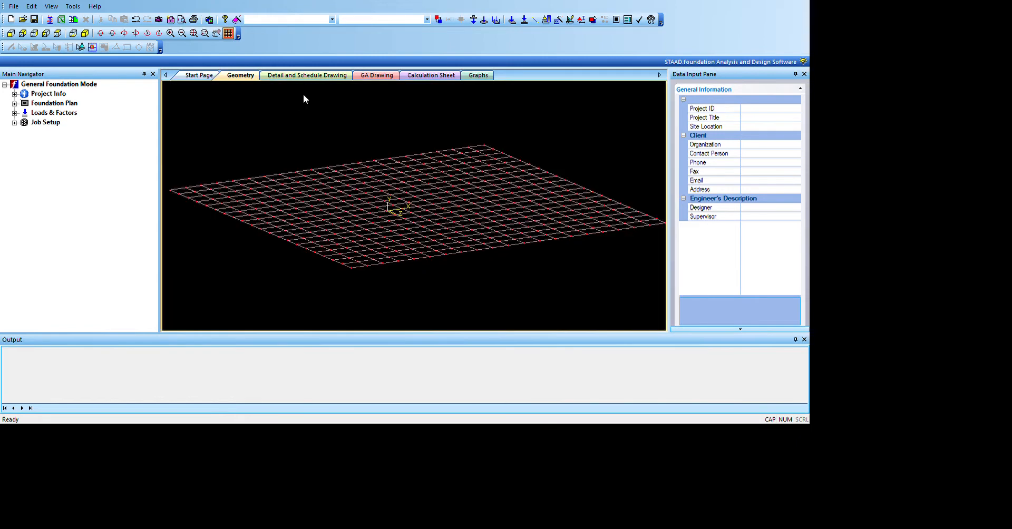
{"action": "left_click", "coordinate": [307, 75]}
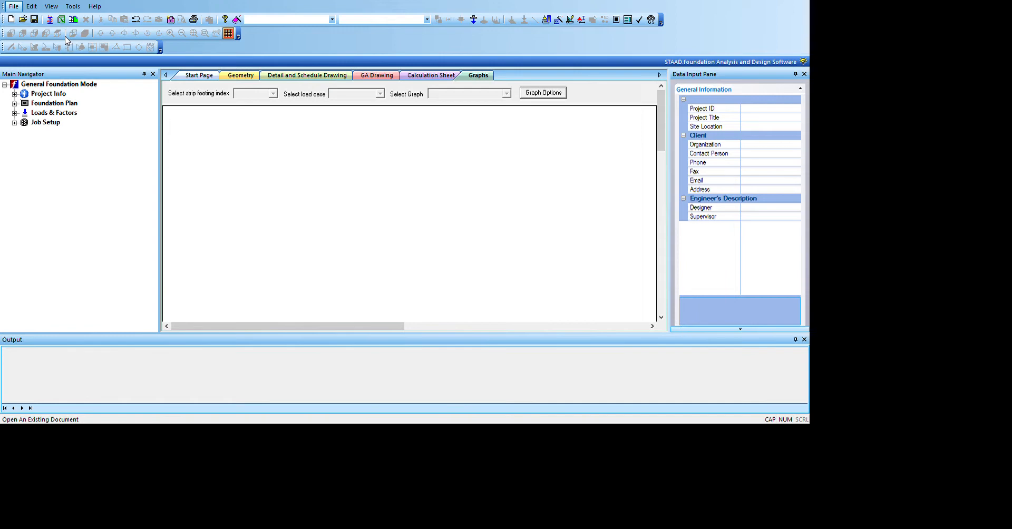
Step: Load the structural model with its column supports and load cases and display it in the geometry view
{"action": "left_click", "coordinate": [82, 153]}
{"action": "left_click", "coordinate": [382, 299]}
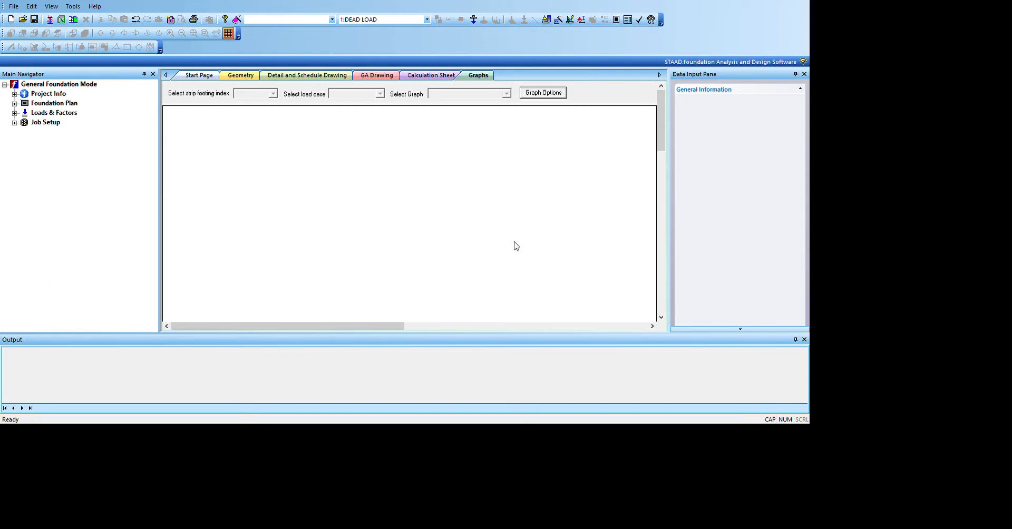
{"action": "left_click", "coordinate": [608, 327]}
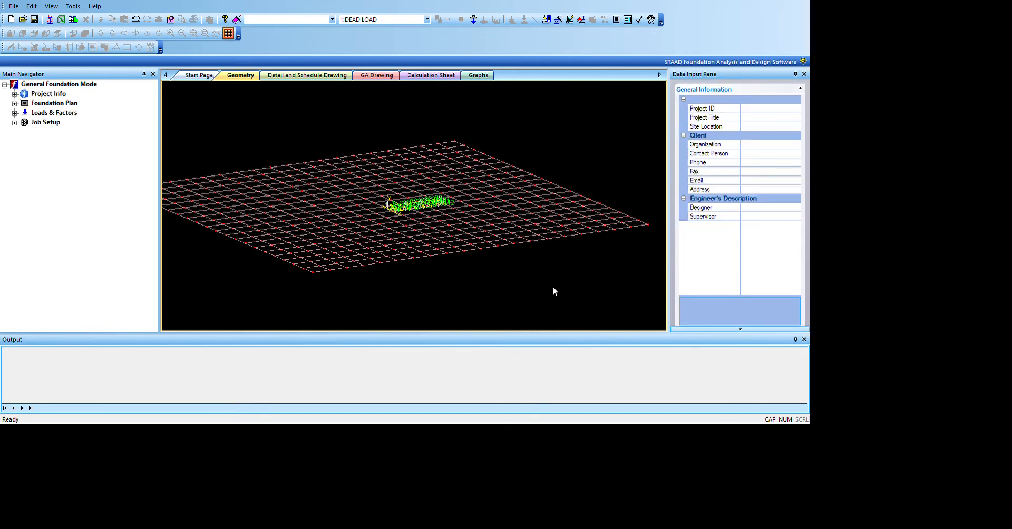
{"action": "scroll", "coordinate": [555, 274], "scroll_direction": "up", "scroll_amount": 5}
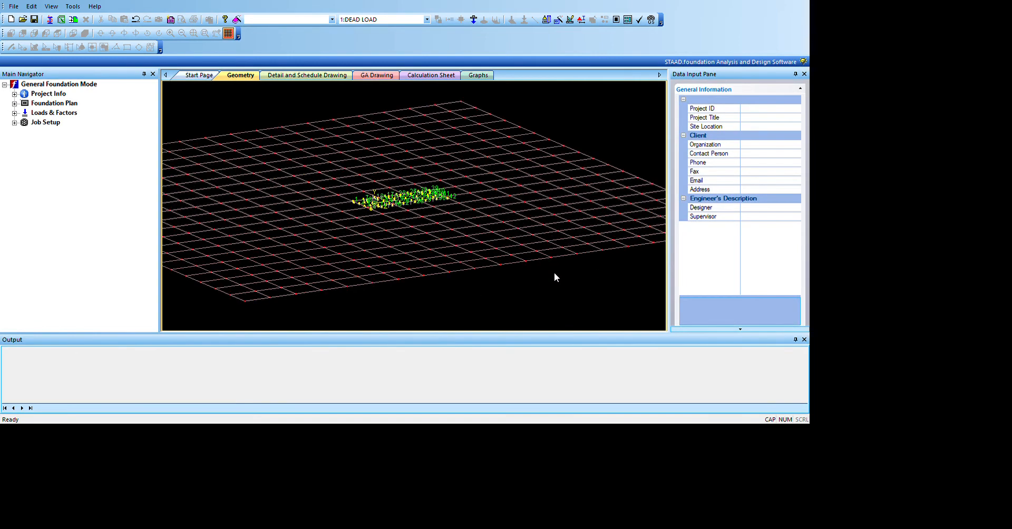
{"action": "scroll", "coordinate": [502, 247], "scroll_direction": "up", "scroll_amount": 6}
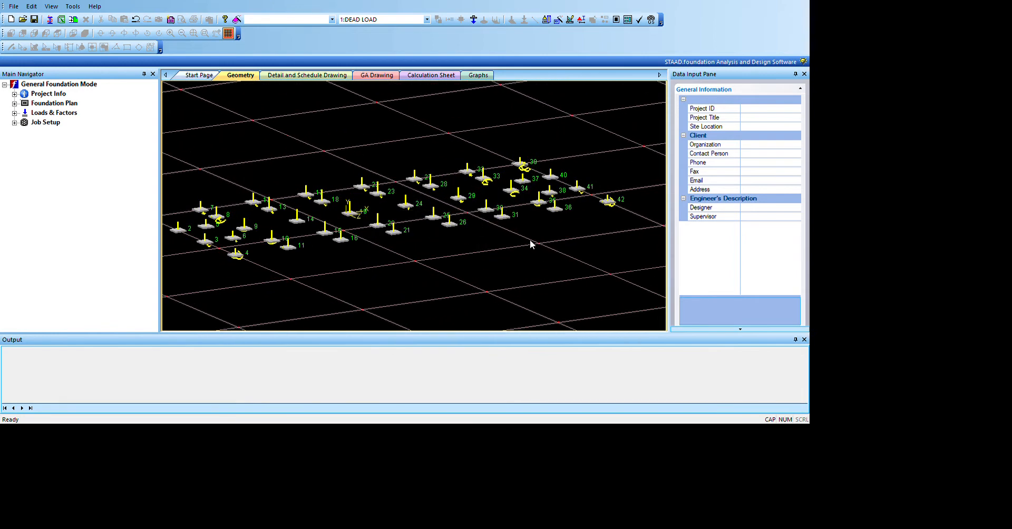
{"action": "scroll", "coordinate": [542, 239], "scroll_direction": "down", "scroll_amount": 1}
{"action": "scroll", "coordinate": [542, 239], "scroll_direction": "down", "scroll_amount": 1}
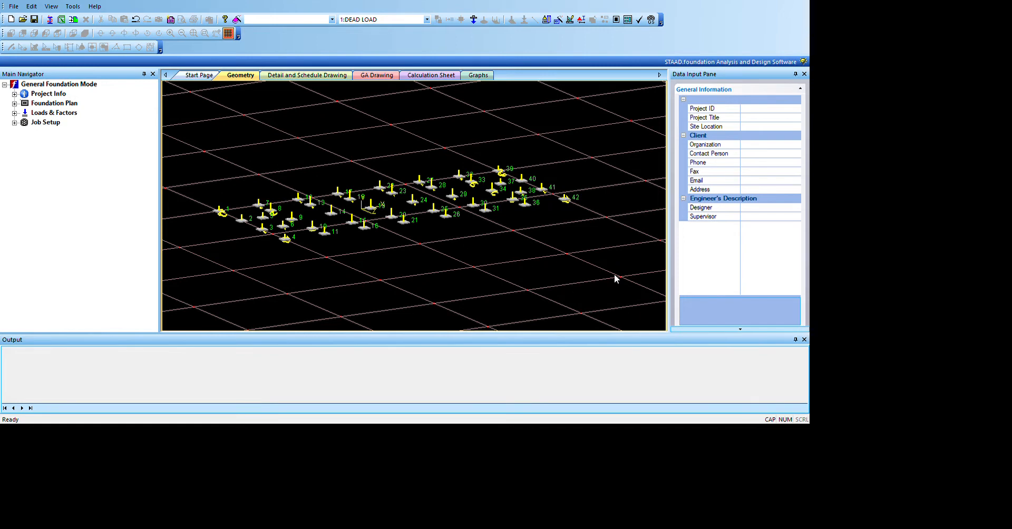
{"action": "scroll", "coordinate": [617, 295], "scroll_direction": "down", "scroll_amount": 1}
{"action": "middle_click_drag", "start_coordinate": [619, 303], "coordinate": [628, 259]}
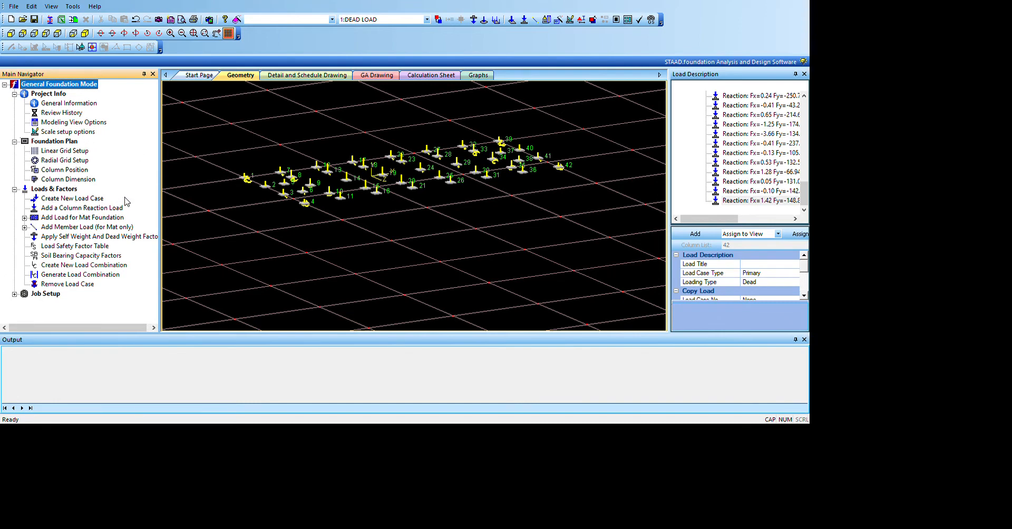
Step: Examine the Loads & Factors options, including those for mat foundation loads and member loads
{"action": "scroll", "coordinate": [121, 199], "scroll_direction": "right", "scroll_amount": 1}
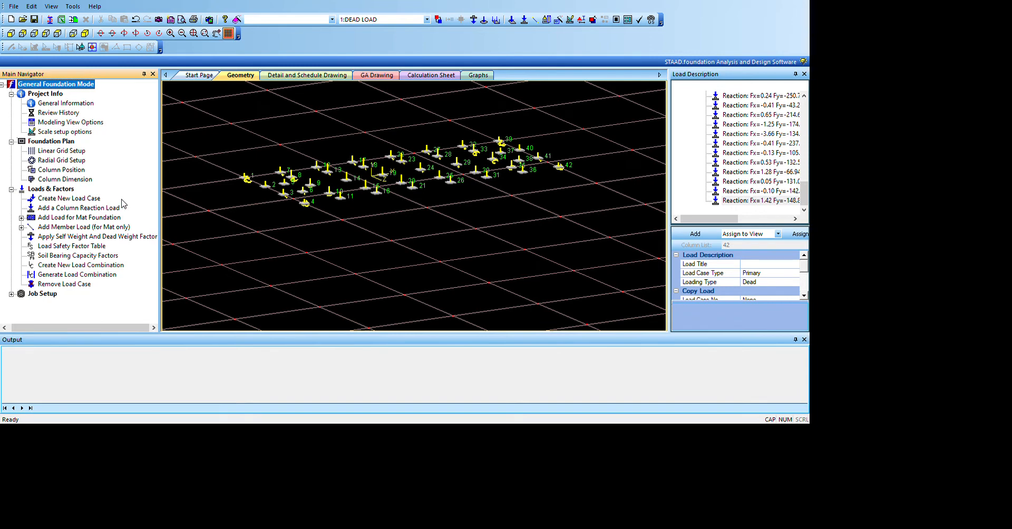
{"action": "scroll", "coordinate": [156, 242], "scroll_direction": "left", "scroll_amount": 1}
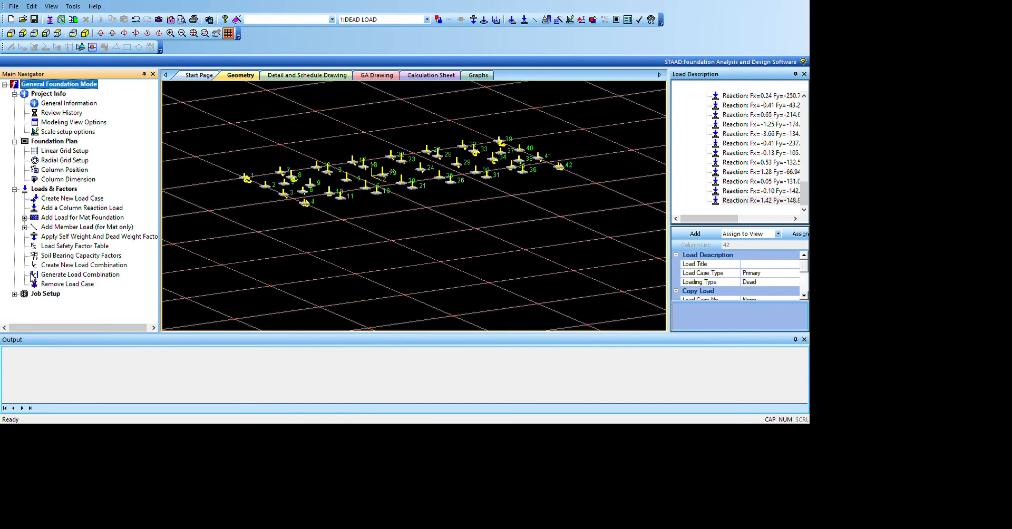
{"action": "left_click", "coordinate": [24, 217]}
{"action": "left_click", "coordinate": [24, 265]}
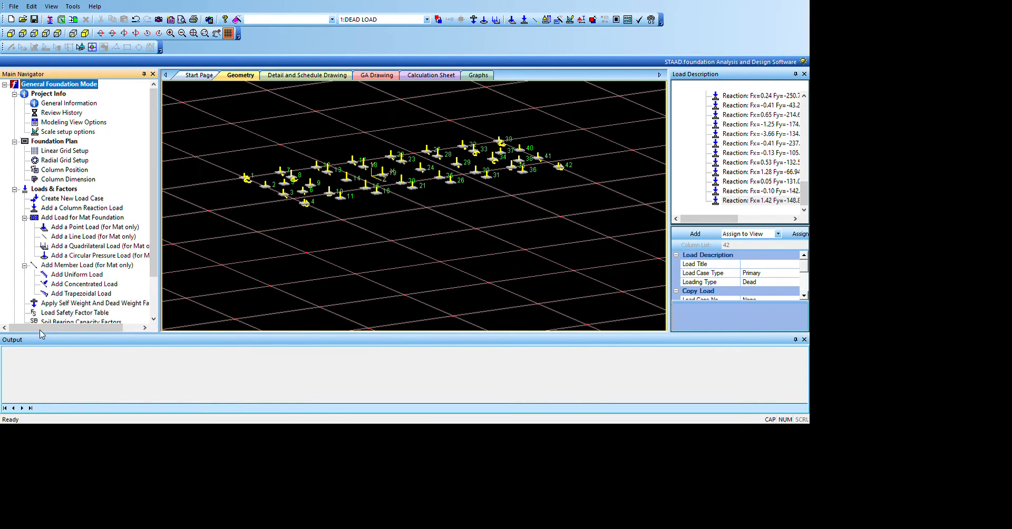
{"action": "scroll", "coordinate": [114, 313], "scroll_direction": "down", "scroll_amount": 2}
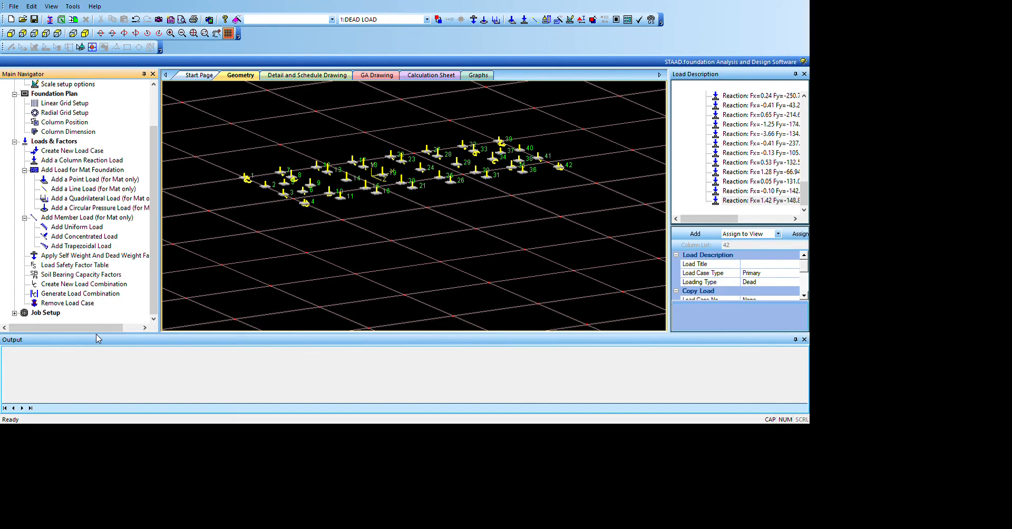
{"action": "scroll", "coordinate": [85, 245], "scroll_direction": "up", "scroll_amount": 2}
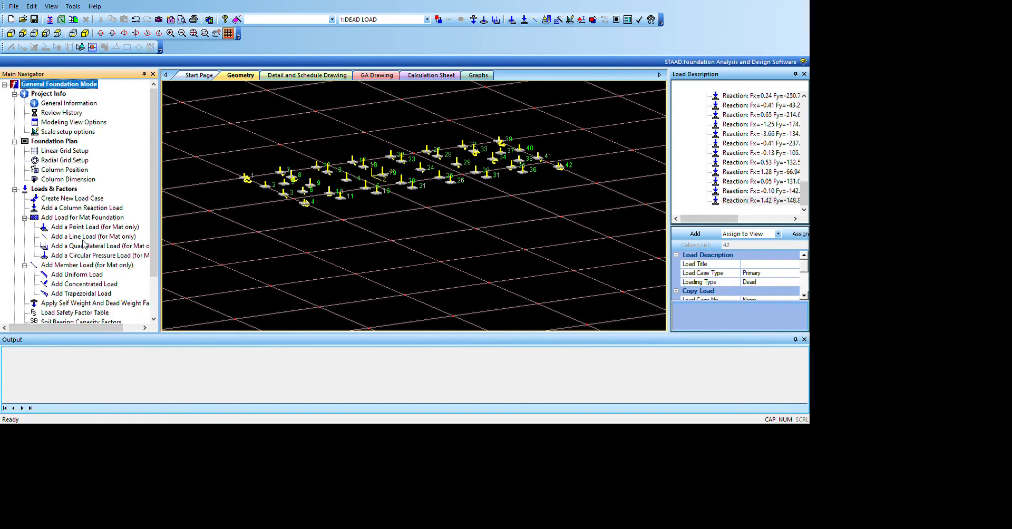
Step: Collapse Project Info, Foundation Plan and Loads & Factors in the navigator and expand Job Setup
{"action": "left_click", "coordinate": [15, 94]}
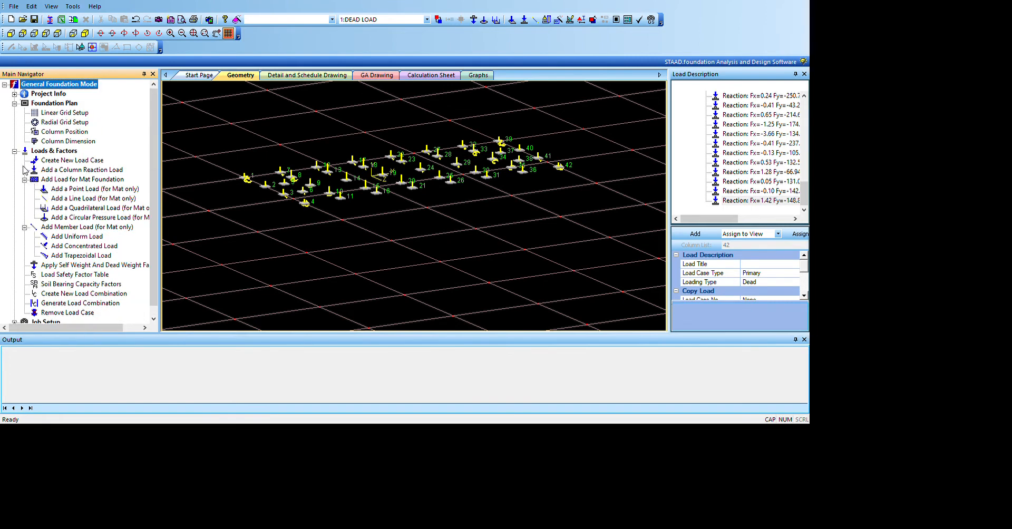
{"action": "left_click", "coordinate": [14, 104]}
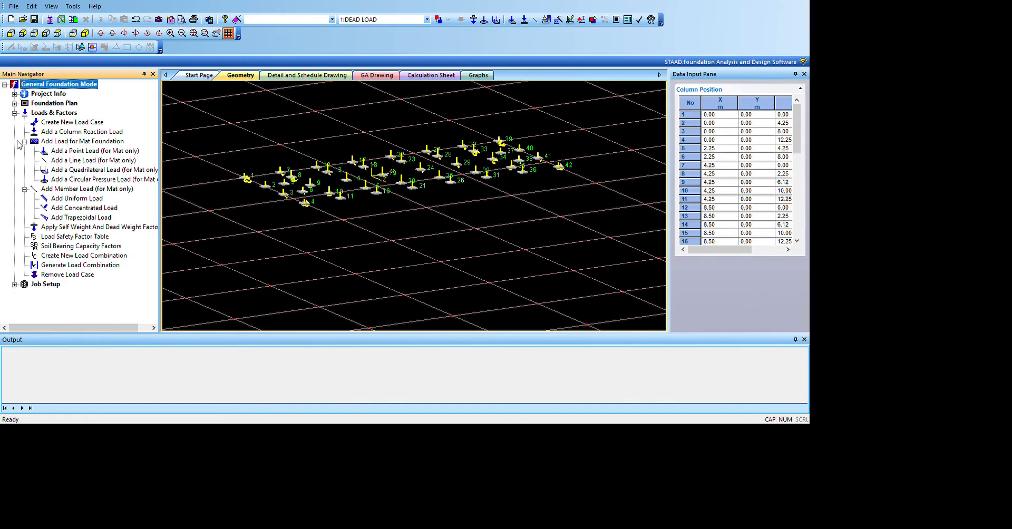
{"action": "left_click", "coordinate": [14, 113]}
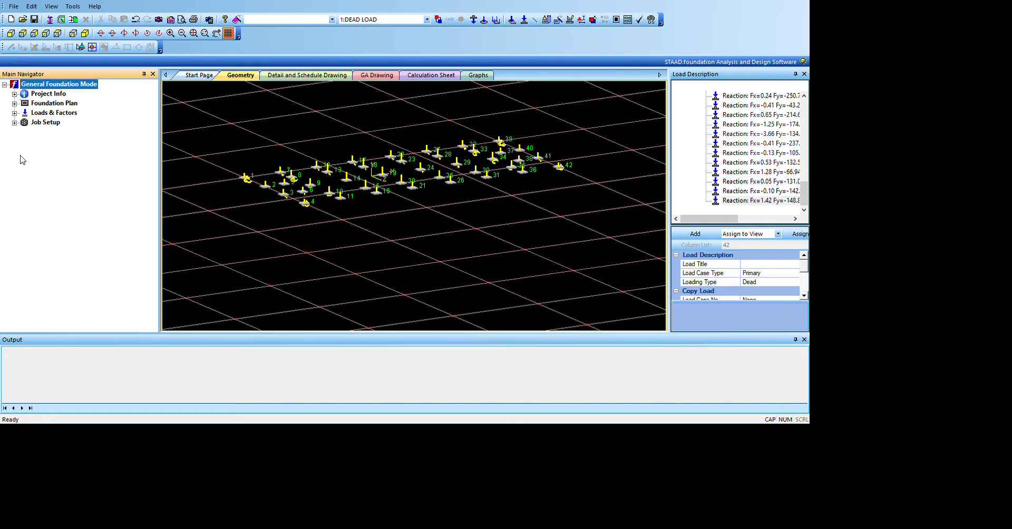
{"action": "left_click", "coordinate": [15, 123]}
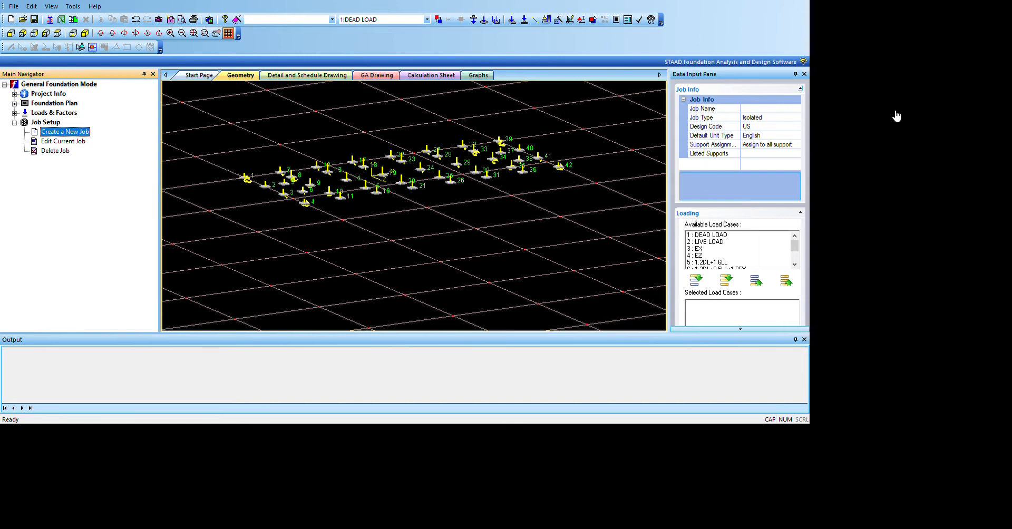
Step: Enter "Design of Footings" as the name of the new isolated footing job
{"action": "left_click", "coordinate": [942, 138]}
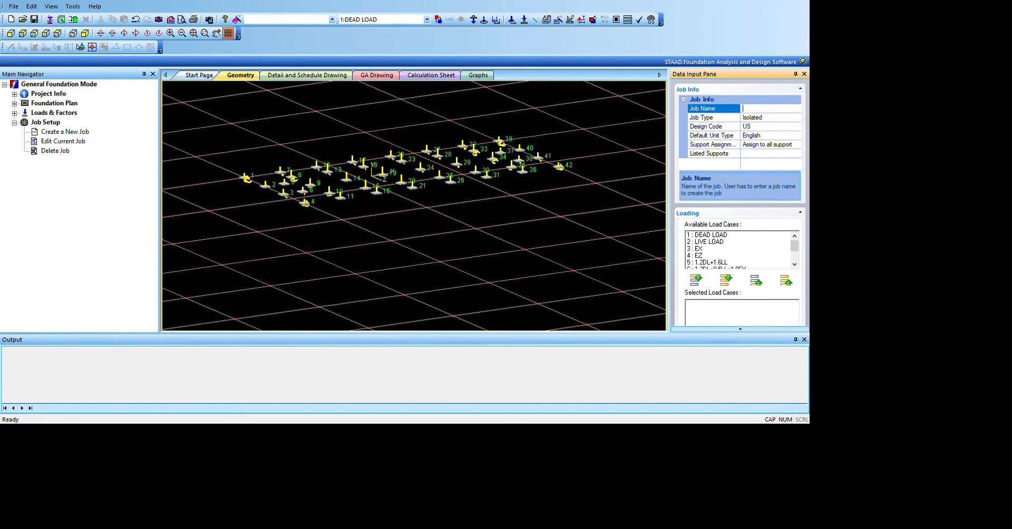
{"action": "key", "text": "Caps_Lock"}
{"action": "type", "text": "Design of Footings"}
{"action": "key", "text": "Return"}
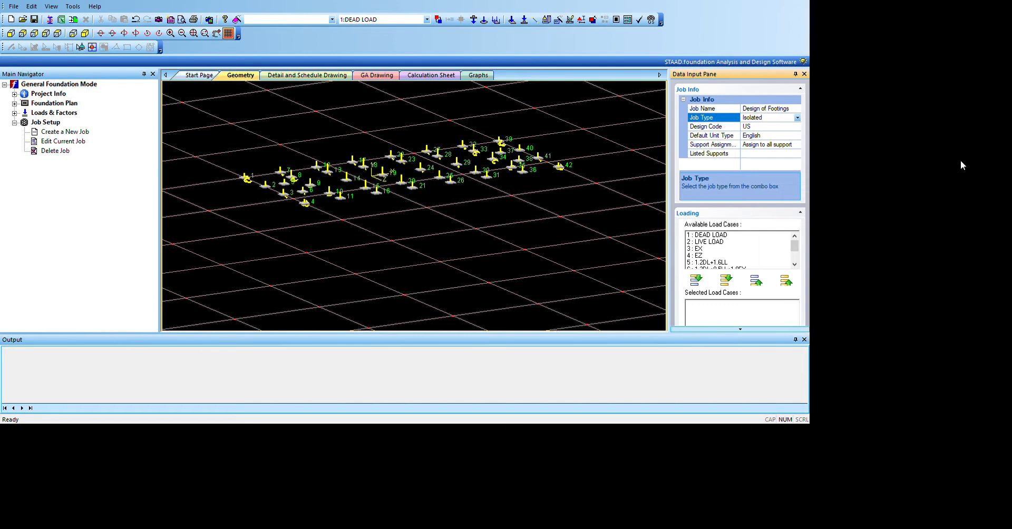
Step: Set the new job's default unit type to SI
{"action": "key", "text": "Down"}
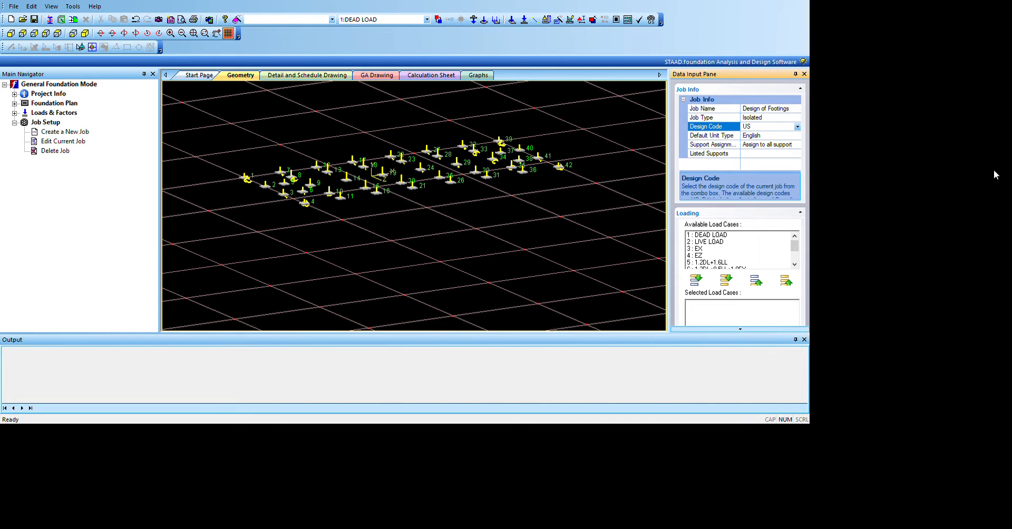
{"action": "key", "text": "Down"}
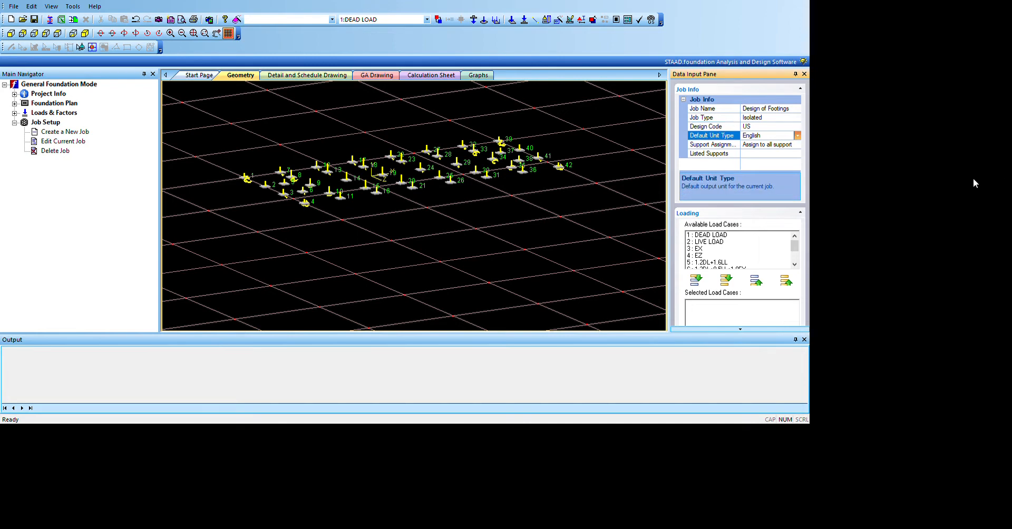
{"action": "key", "text": "Down"}
{"action": "left_click", "coordinate": [762, 155]}
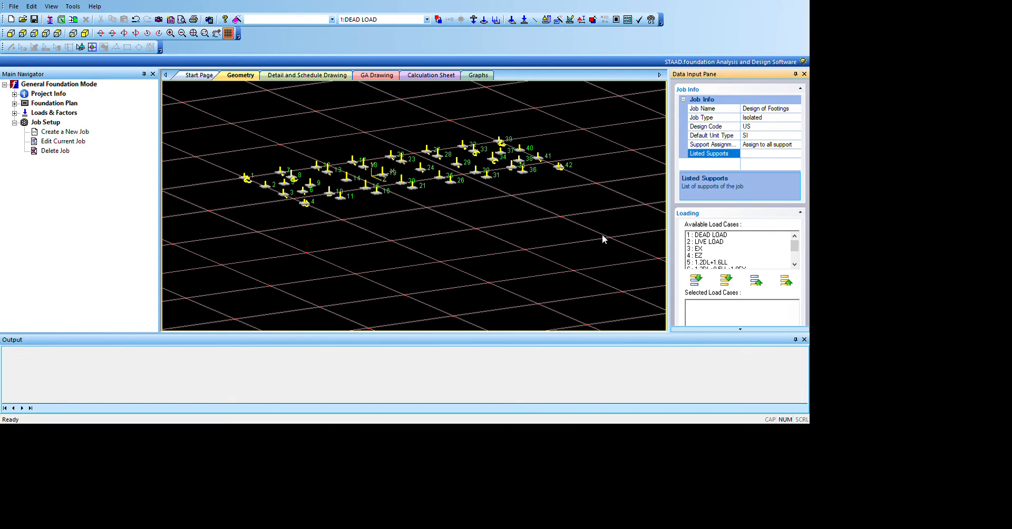
Step: Try support selection by picking column 26, set the support assignment to all supports, and review the available load cases
{"action": "left_click", "coordinate": [486, 174]}
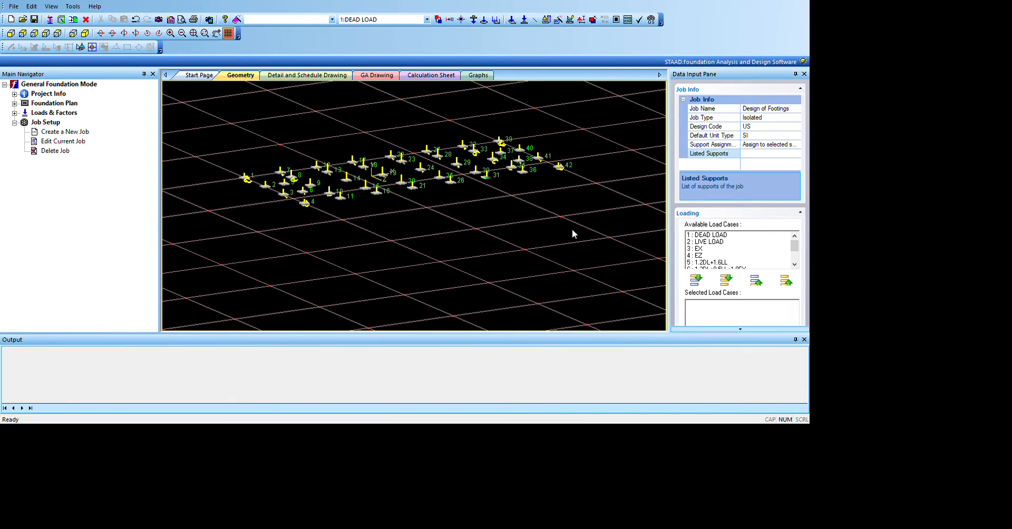
{"action": "left_click", "coordinate": [449, 181]}
{"action": "left_click", "coordinate": [765, 153]}
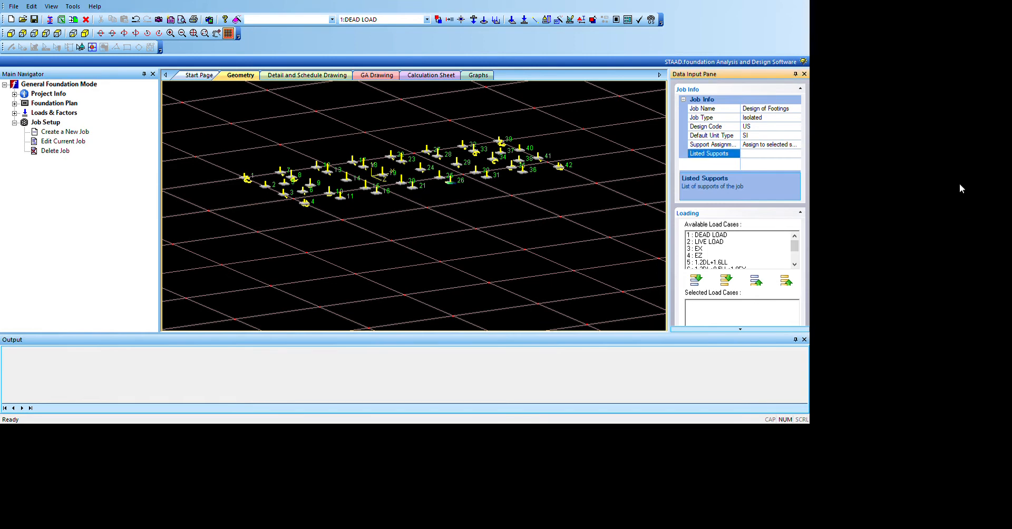
{"action": "left_click", "coordinate": [768, 146]}
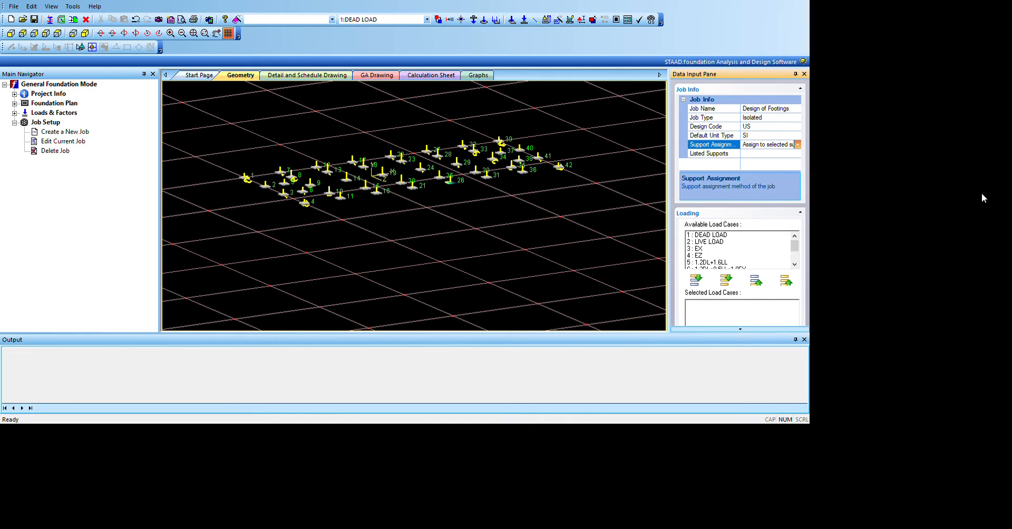
{"action": "left_click", "coordinate": [981, 193]}
{"action": "scroll", "coordinate": [961, 291], "scroll_direction": "down", "scroll_amount": 3}
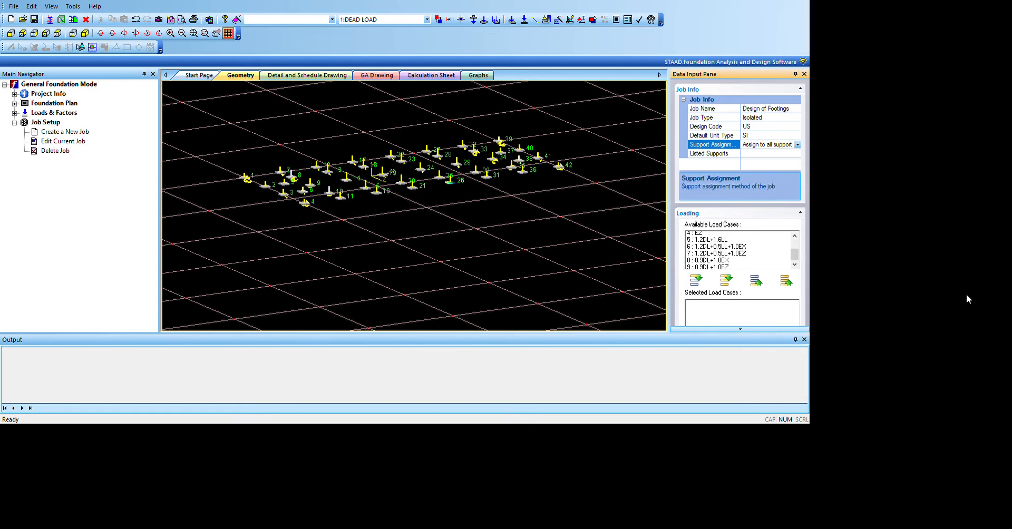
{"action": "scroll", "coordinate": [957, 315], "scroll_direction": "up", "scroll_amount": 3}
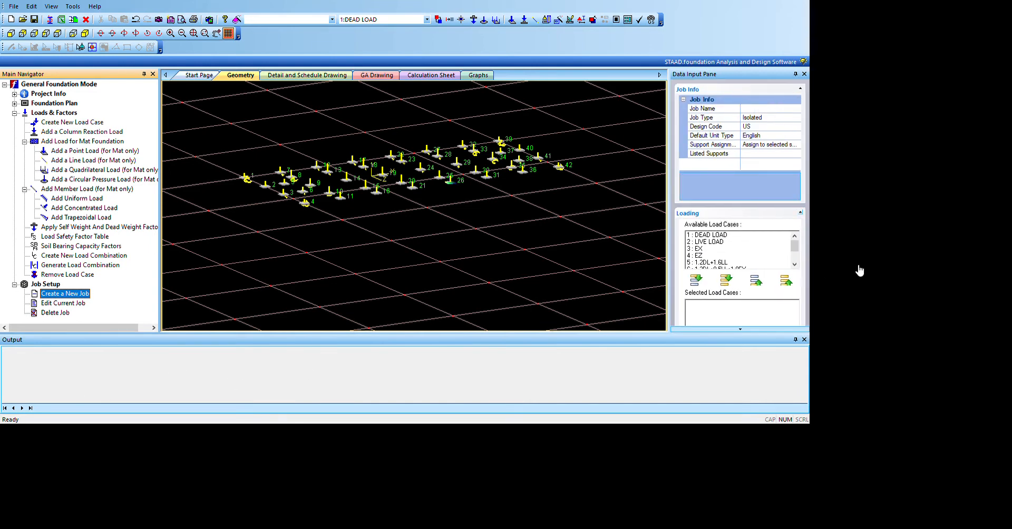
Step: Add load case 5 (1.2DL+1.6LL) to the new job's selected load cases
{"action": "left_click", "coordinate": [995, 331]}
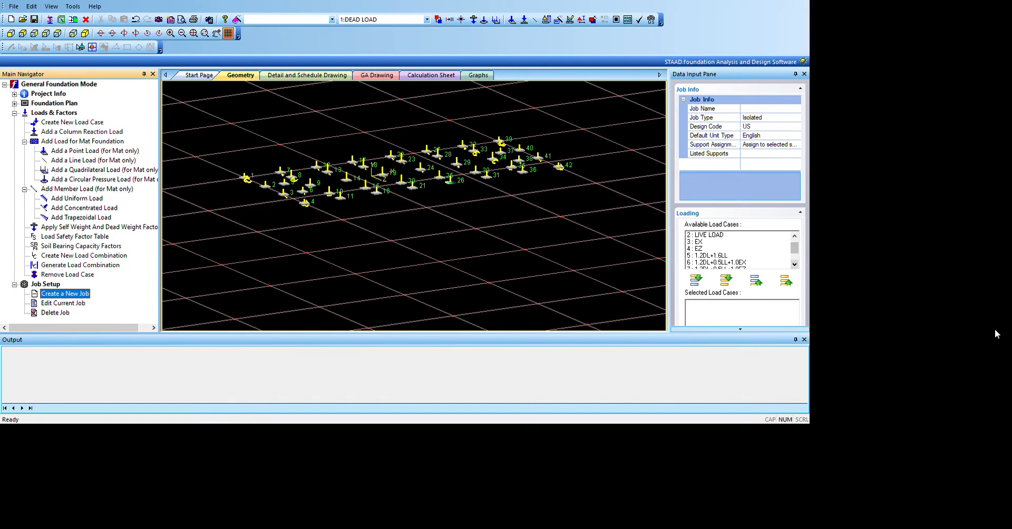
{"action": "left_click", "coordinate": [889, 318]}
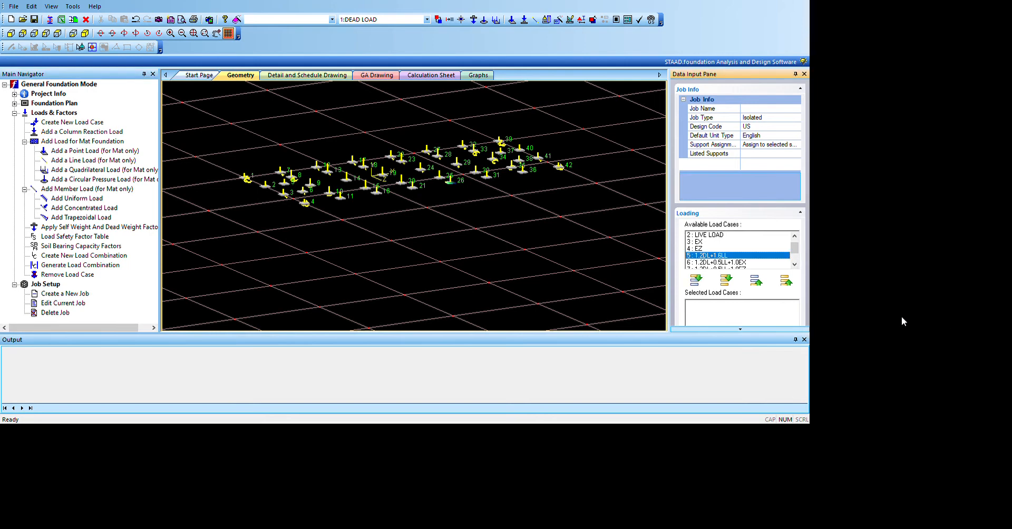
{"action": "scroll", "coordinate": [908, 312], "scroll_direction": "down", "scroll_amount": 1}
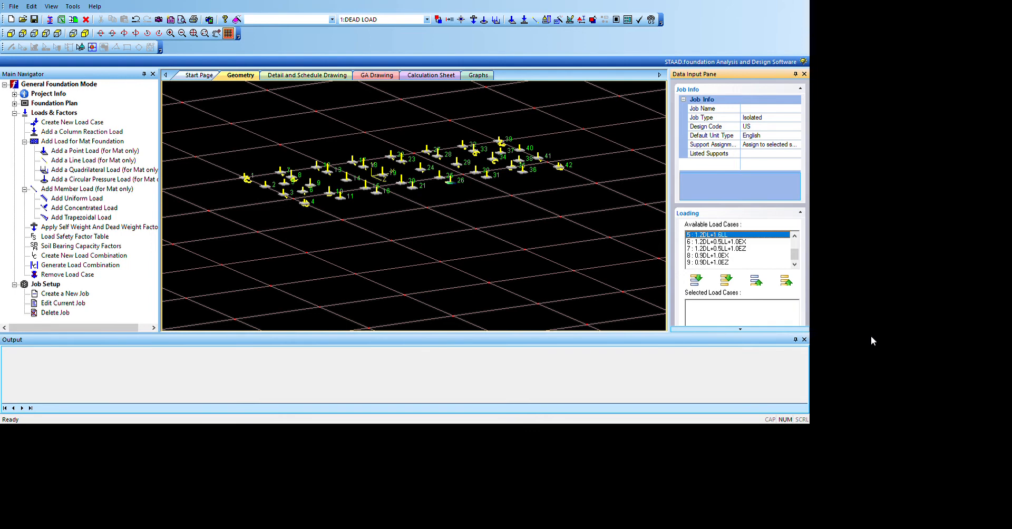
{"action": "left_click", "coordinate": [697, 280]}
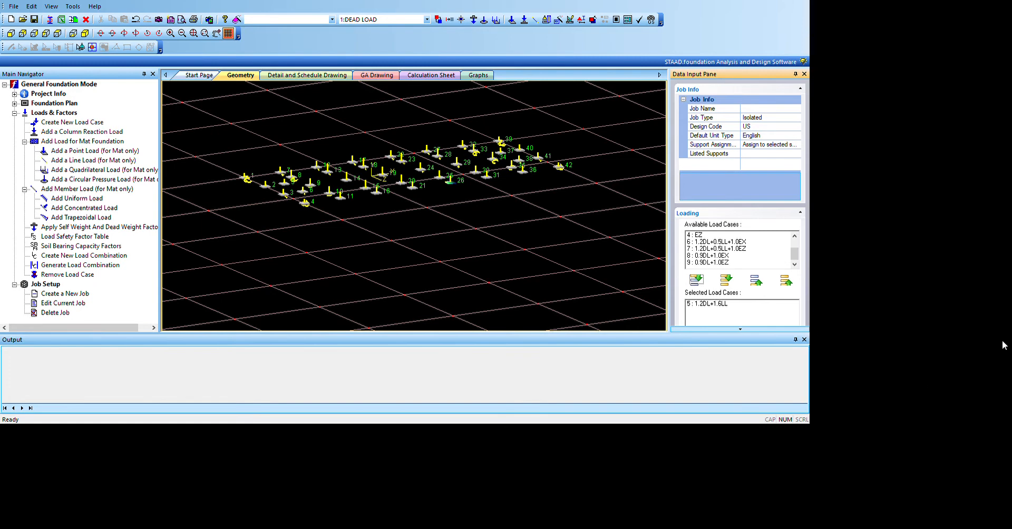
{"action": "scroll", "coordinate": [909, 365], "scroll_direction": "down", "scroll_amount": 2}
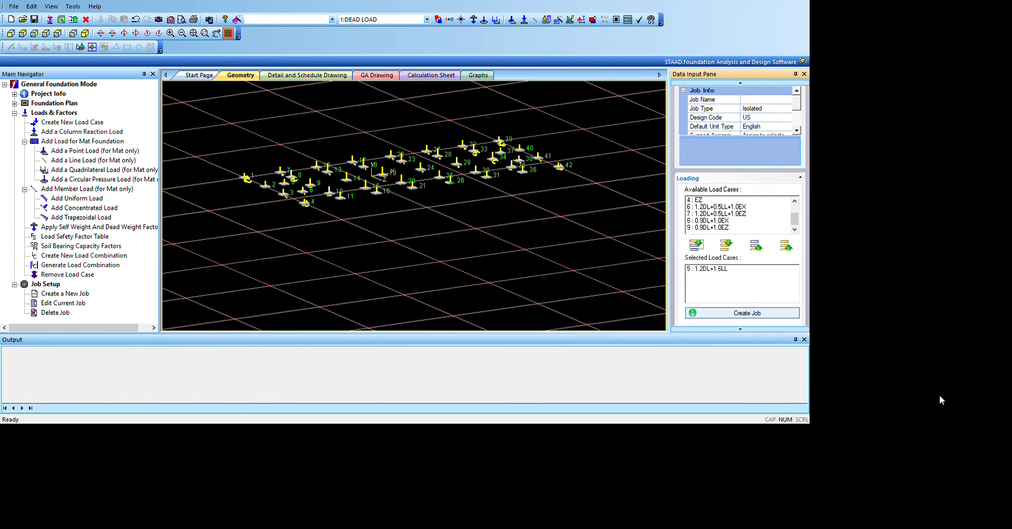
{"action": "left_click", "coordinate": [706, 269]}
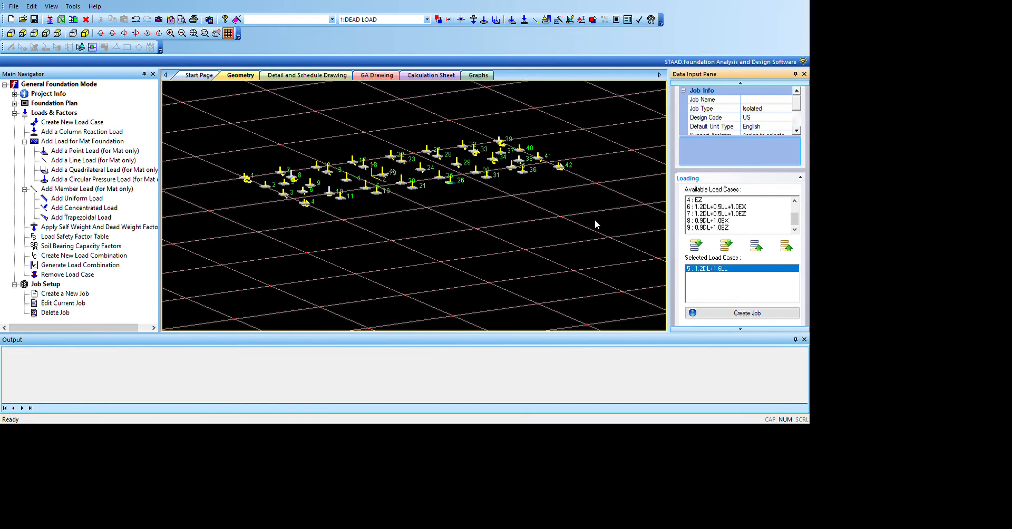
{"action": "left_click", "coordinate": [938, 279]}
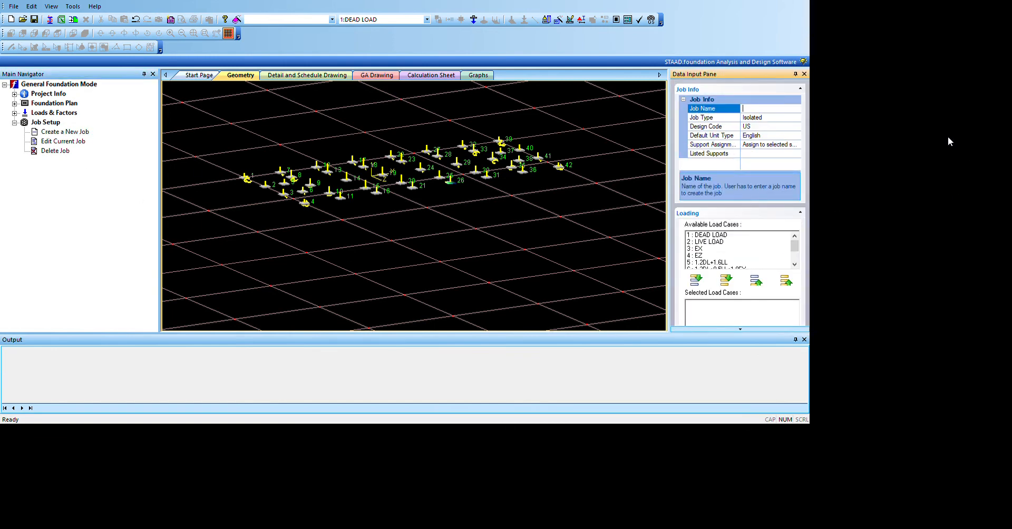
Step: Name the isolated footing job "Design of Footing" and set its default unit type to SI, keeping the US design code
{"action": "type", "text": "Design"}
{"action": "type", "text": "of Footing"}
{"action": "left_click", "coordinate": [775, 127]}
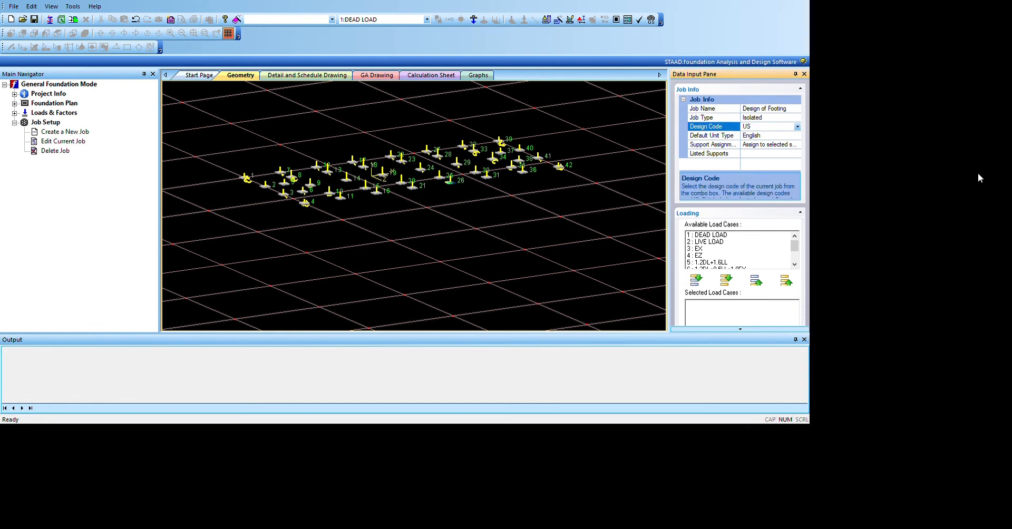
{"action": "key", "text": "Down"}
{"action": "left_click", "coordinate": [797, 135]}
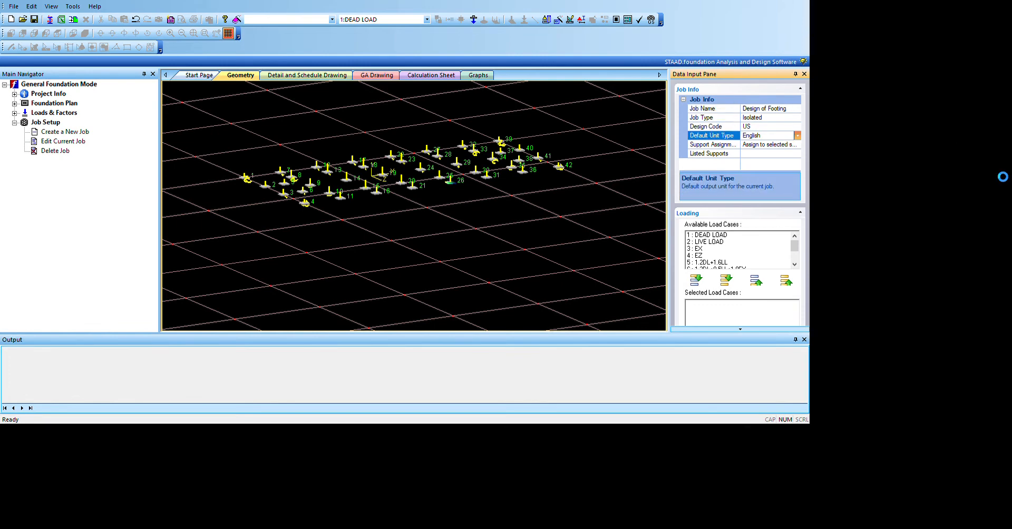
{"action": "left_click", "coordinate": [785, 150]}
Step: Add load case 5 (1.2DL+1.6LL) to the selected load cases and create the isolated footing job
{"action": "scroll", "coordinate": [738, 249], "scroll_direction": "down", "scroll_amount": 2}
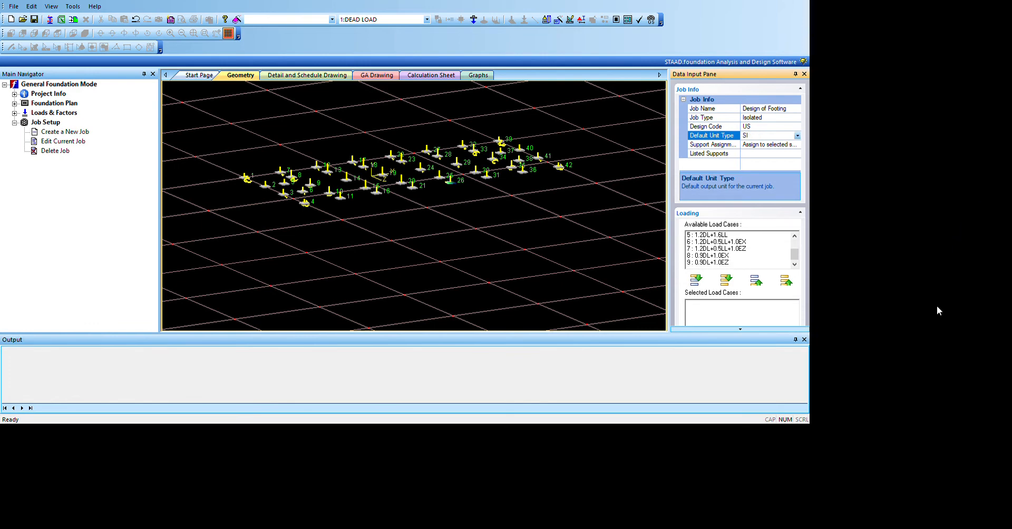
{"action": "left_click", "coordinate": [714, 235]}
{"action": "left_click", "coordinate": [696, 280]}
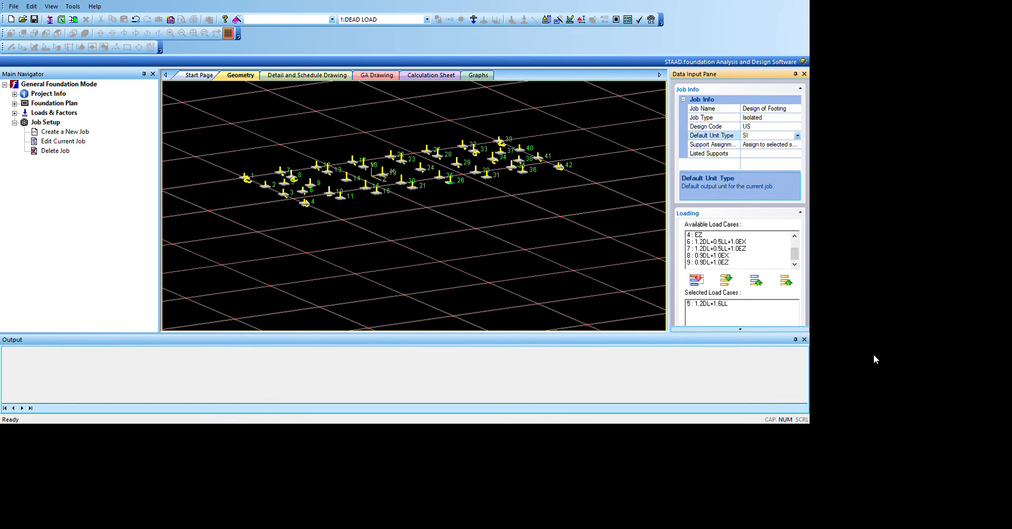
{"action": "scroll", "coordinate": [972, 353], "scroll_direction": "down", "scroll_amount": 2}
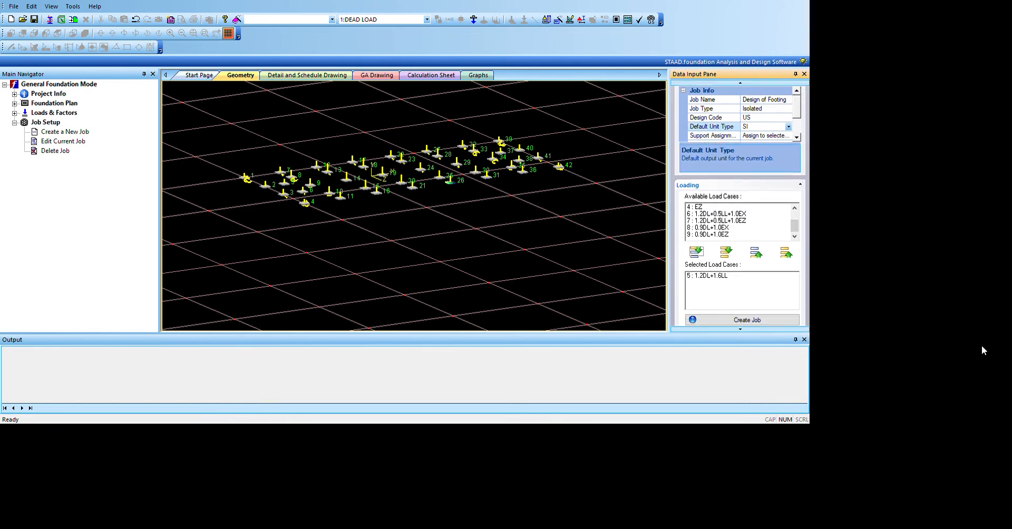
{"action": "left_click", "coordinate": [747, 320]}
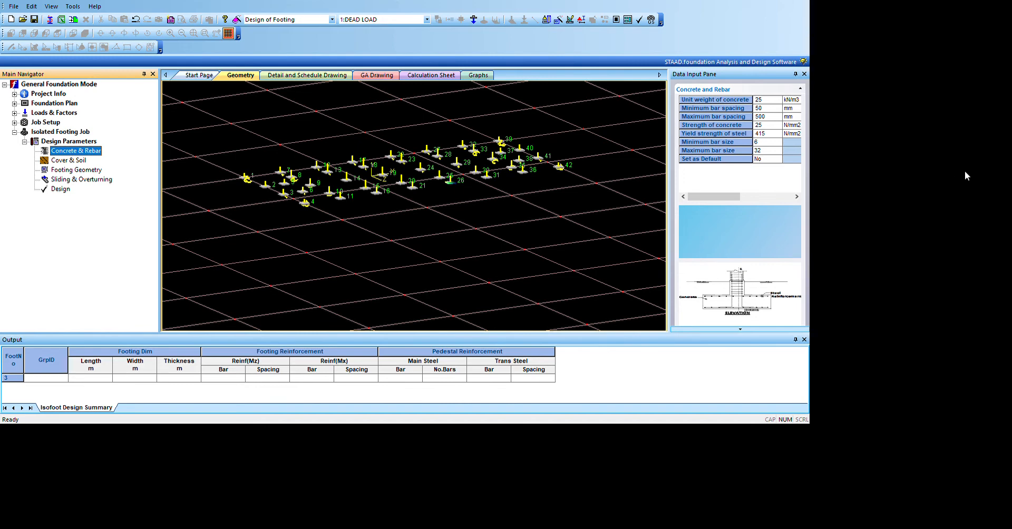
Step: Set the unit weight of concrete to 24.5 kN/m3 and the maximum bar spacing to 300 mm
{"action": "left_click", "coordinate": [960, 124]}
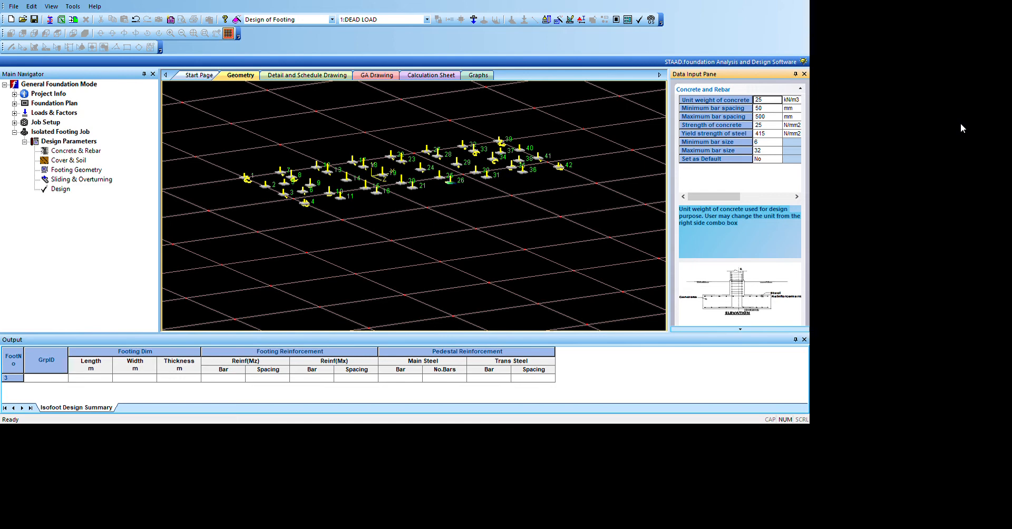
{"action": "type", "text": "24.5"}
{"action": "left_click", "coordinate": [962, 148]}
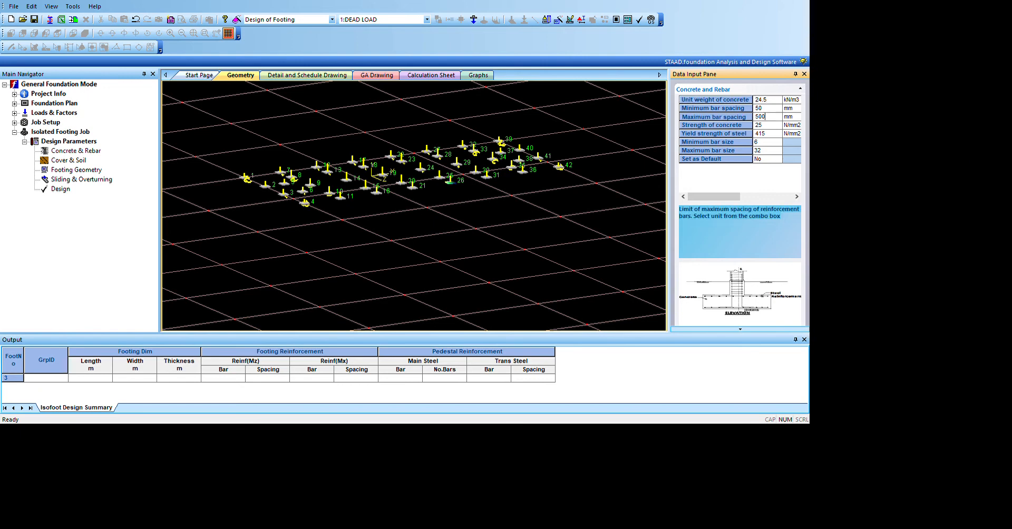
{"action": "left_click_drag", "start_coordinate": [962, 149], "coordinate": [938, 153]}
{"action": "type", "text": "300"}
Step: Set the strength of concrete to 20 N/mm2 and the yield strength of steel to 276 N/mm2
{"action": "key", "text": "Down"}
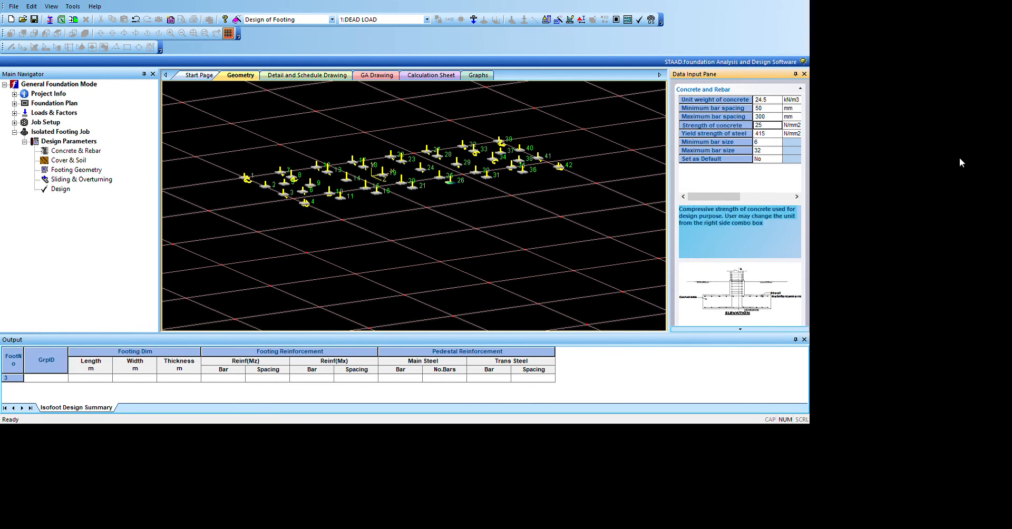
{"action": "type", "text": "20"}
{"action": "key", "text": "Down"}
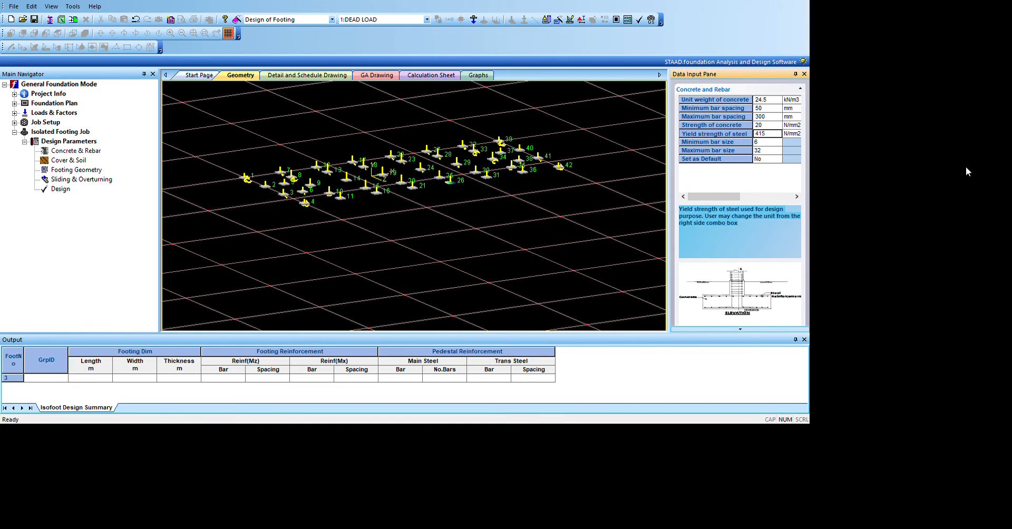
{"action": "type", "text": "276"}
Step: Set the minimum bar size to 10 and enter 20 as the maximum bar size for the footing reinforcement
{"action": "key", "text": "Down"}
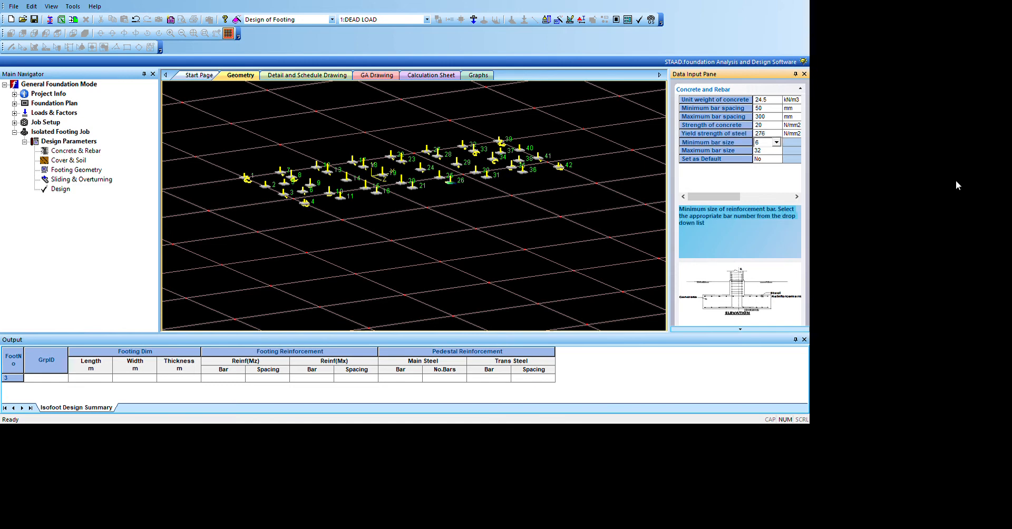
{"action": "type", "text": "10"}
{"action": "key", "text": "Return"}
{"action": "type", "text": "20"}
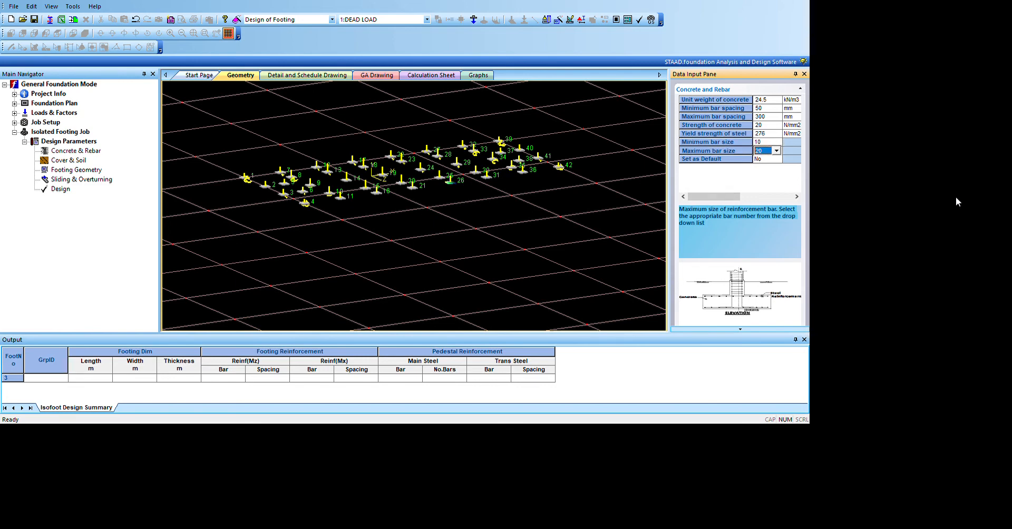
{"action": "scroll", "coordinate": [940, 284], "scroll_direction": "down", "scroll_amount": 4}
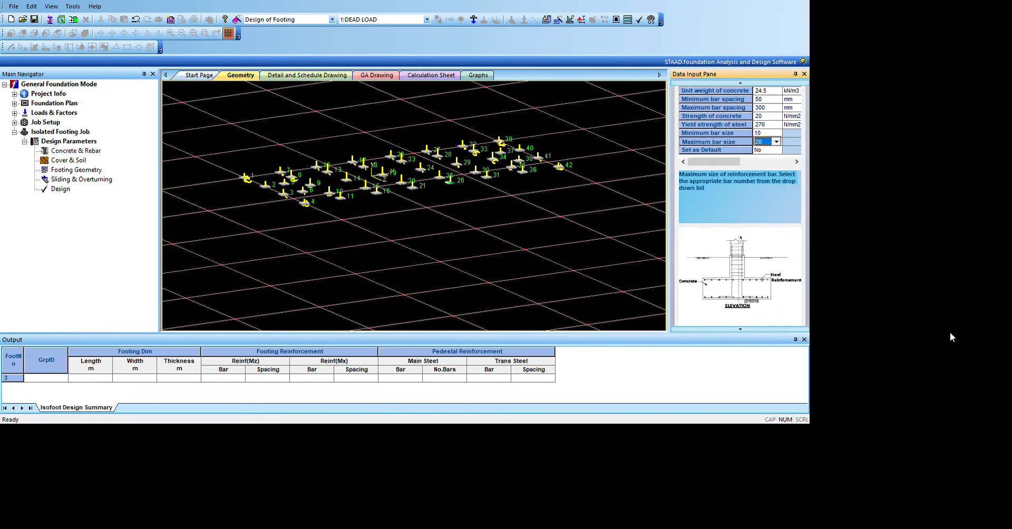
{"action": "scroll", "coordinate": [953, 384], "scroll_direction": "down", "scroll_amount": 3}
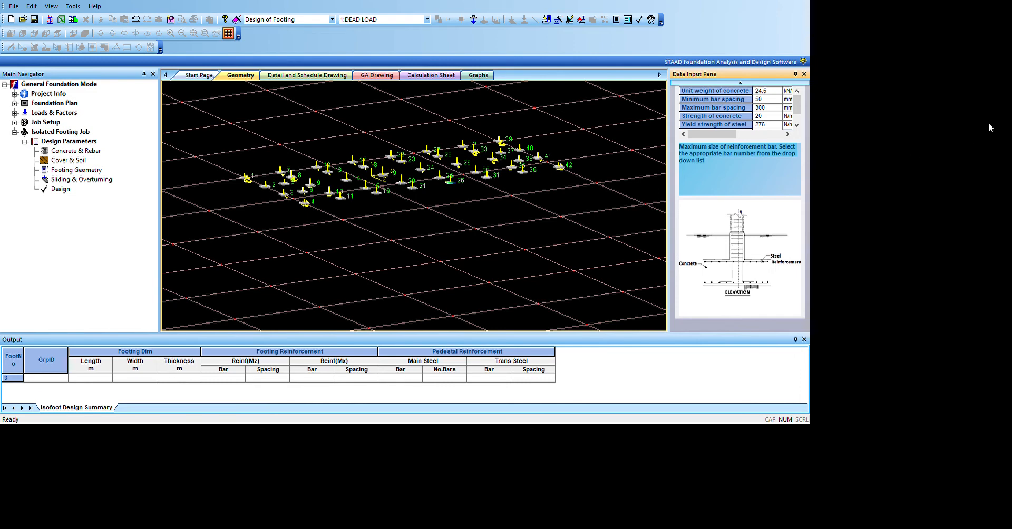
{"action": "scroll", "coordinate": [961, 185], "scroll_direction": "up", "scroll_amount": 4}
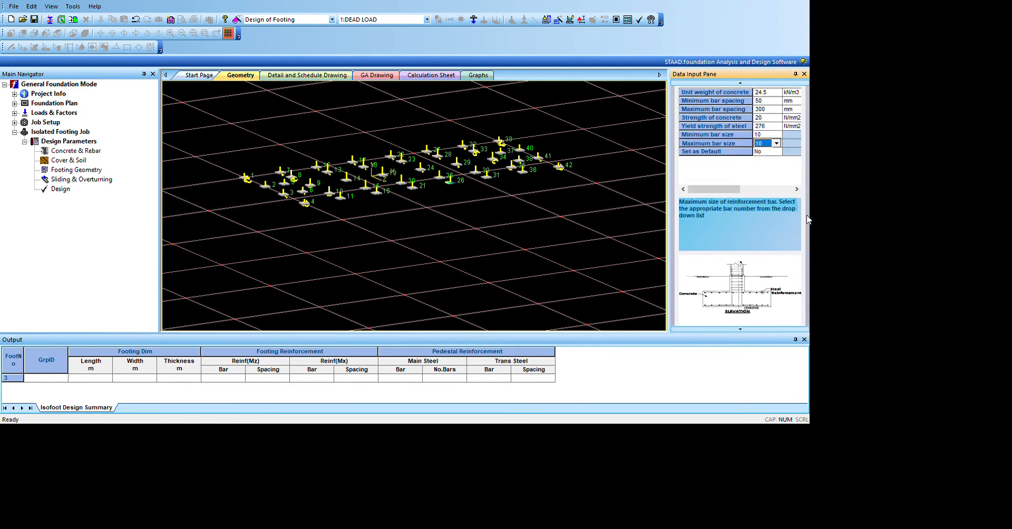
Step: Open the Cover & Soil design parameters and set the bottom clear cover to 75 mm
{"action": "left_click", "coordinate": [103, 207]}
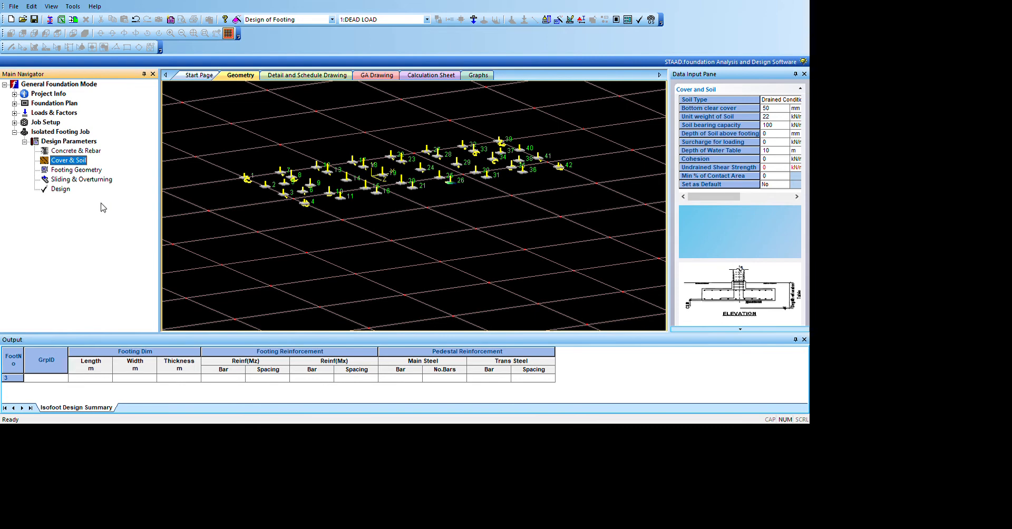
{"action": "left_click", "coordinate": [973, 126]}
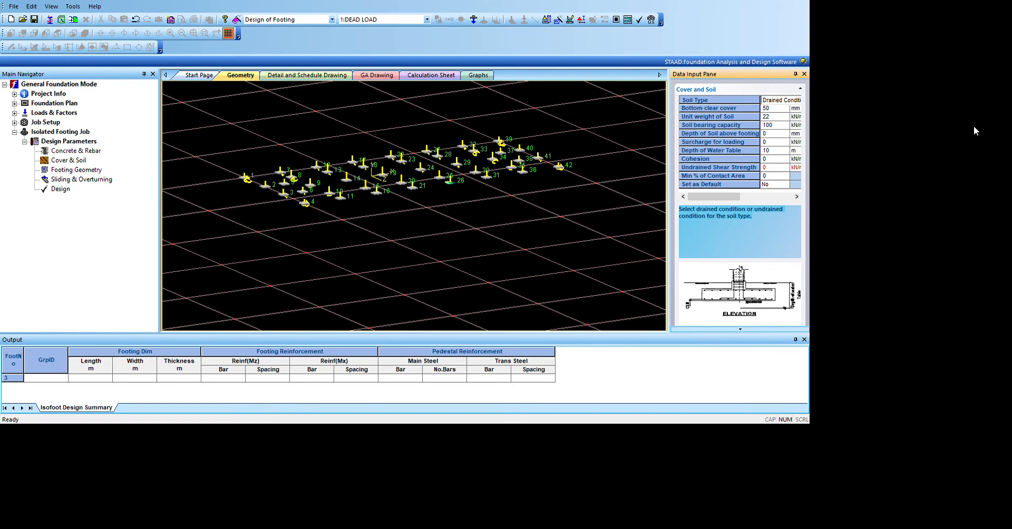
{"action": "left_click", "coordinate": [973, 123]}
{"action": "key", "text": "Down"}
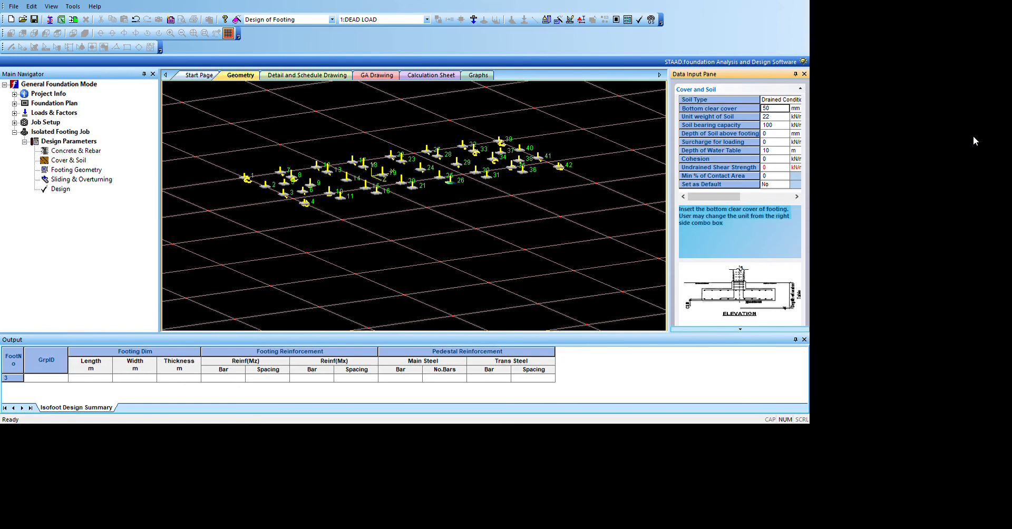
{"action": "type", "text": "75"}
Step: Set the soil bearing capacity to 120 kN/m2, keeping the default unit weight of soil
{"action": "key", "text": "Down"}
{"action": "key", "text": "Down"}
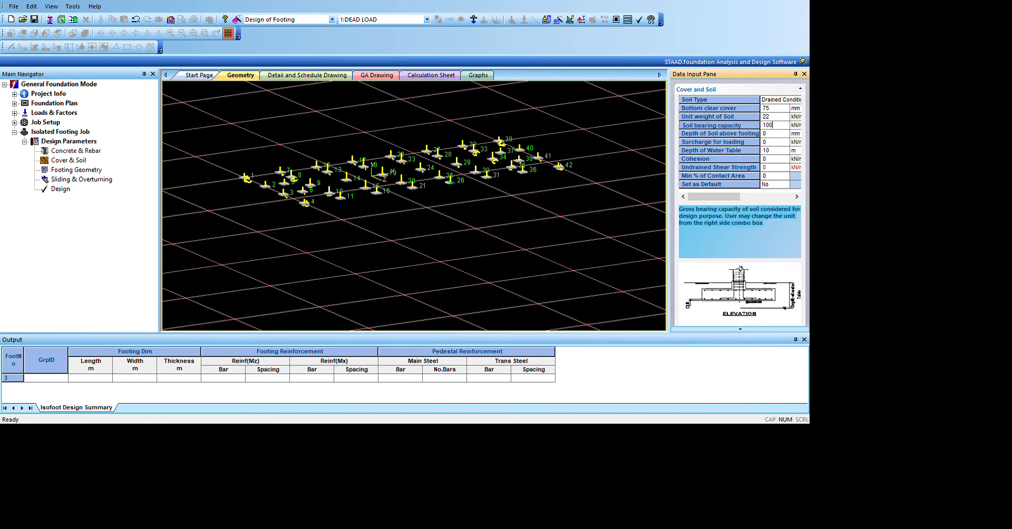
{"action": "key", "text": "BackSpace"}
{"action": "key", "text": "BackSpace"}
{"action": "type", "text": "20"}
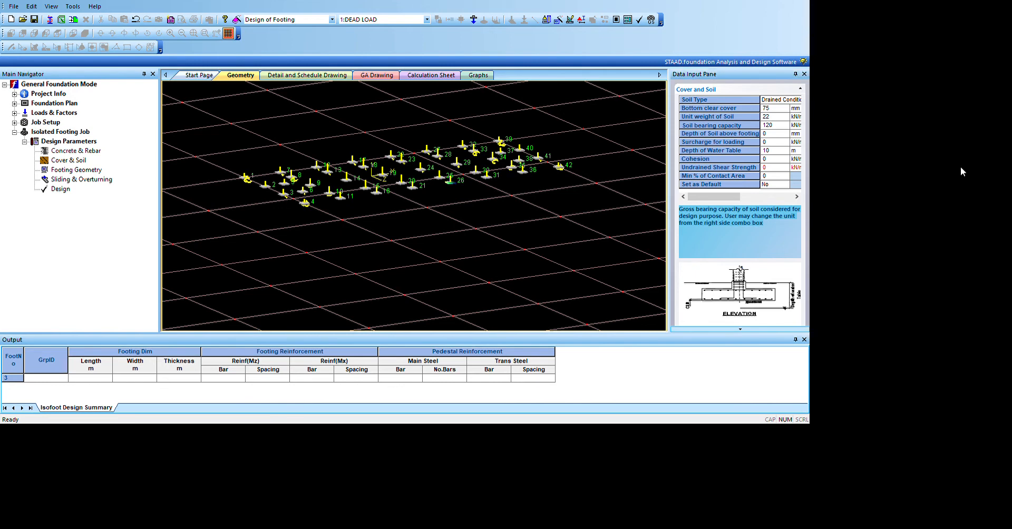
Step: Set the depth of soil above the footing to 1500 mm, keeping the default surcharge and water table depth
{"action": "key", "text": "Down"}
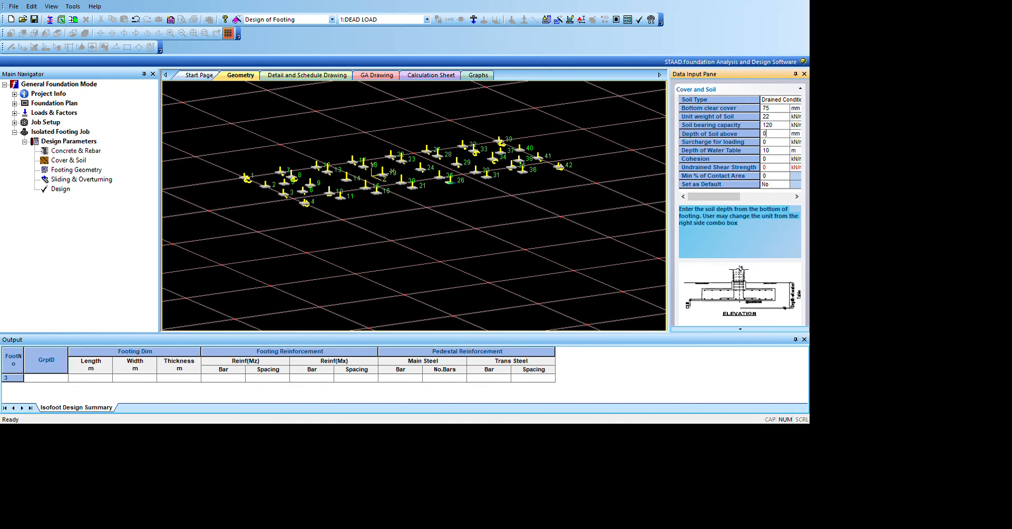
{"action": "key", "text": "BackSpace"}
{"action": "type", "text": "1500"}
{"action": "key", "text": "Return"}
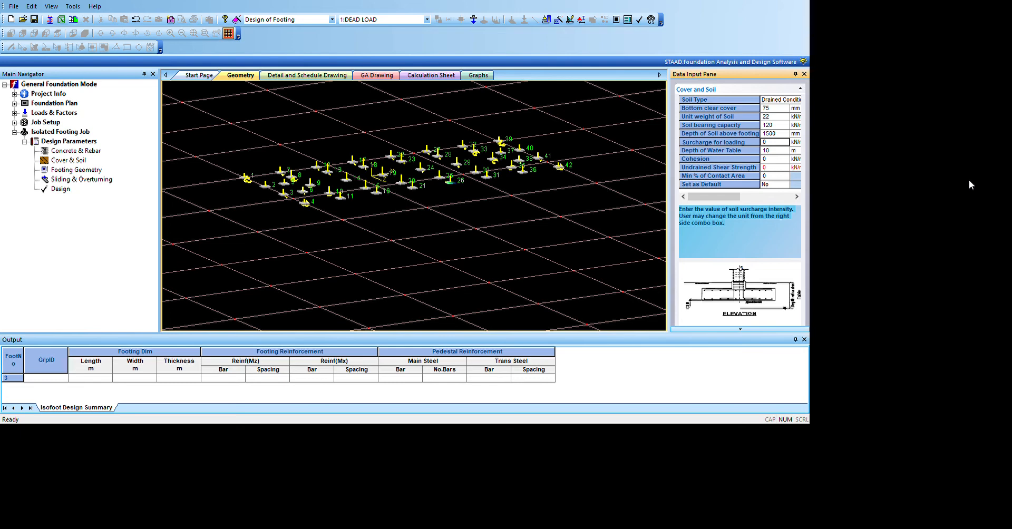
{"action": "key", "text": "Down"}
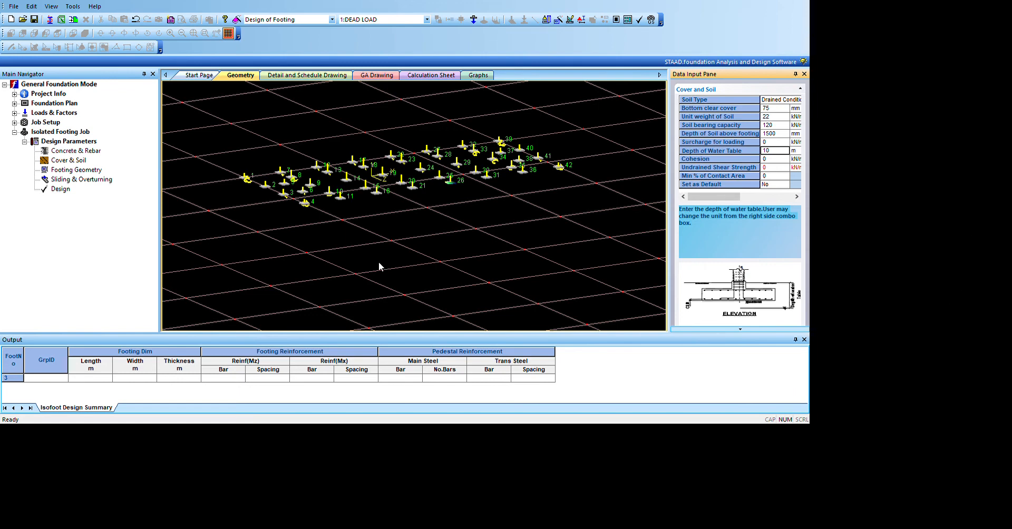
Step: Open the Footing Geometry parameters and set the minimum footing thickness to 300 mm
{"action": "left_click", "coordinate": [78, 170]}
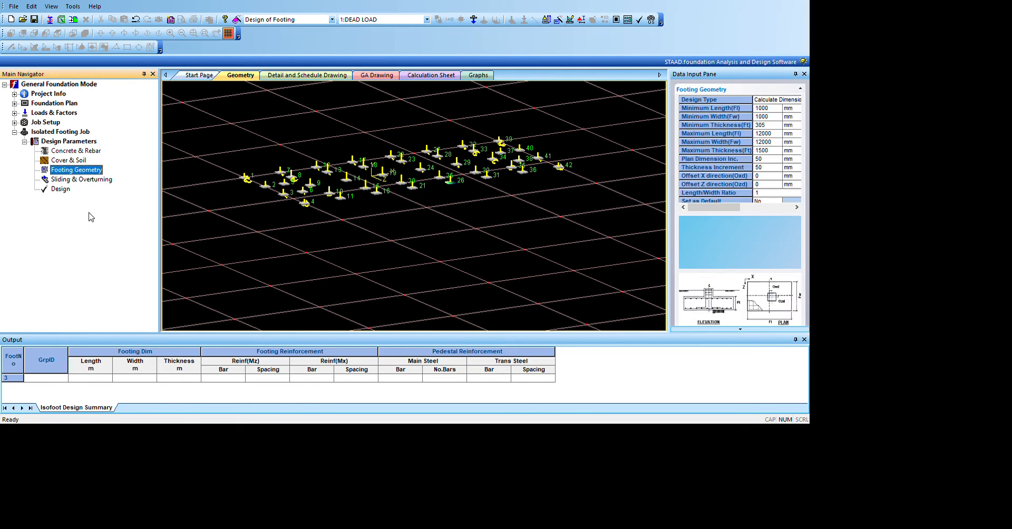
{"action": "double_click", "coordinate": [961, 156]}
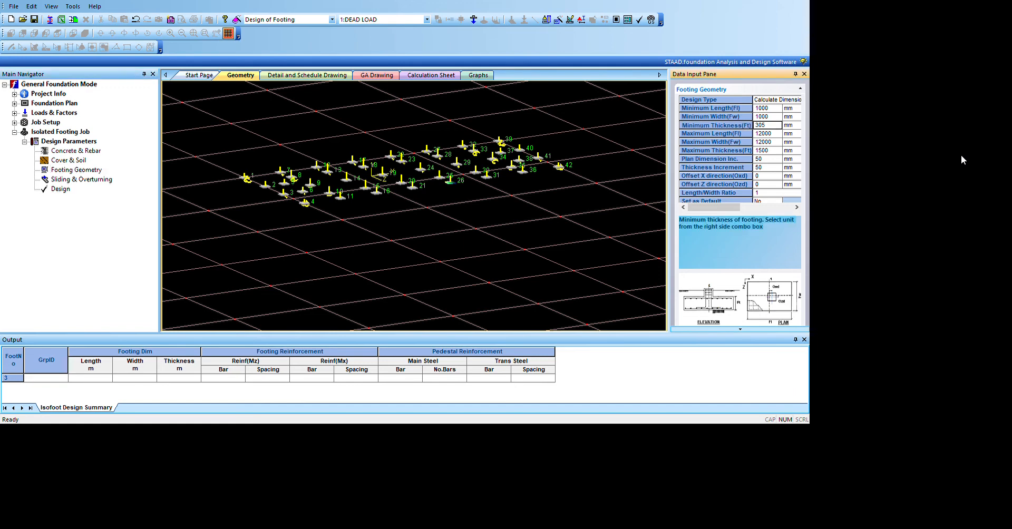
{"action": "left_click_drag", "start_coordinate": [962, 157], "coordinate": [937, 163]}
{"action": "type", "text": "300"}
Step: Limit the footing's maximum length and maximum width to 3000 mm each
{"action": "left_click", "coordinate": [969, 169]}
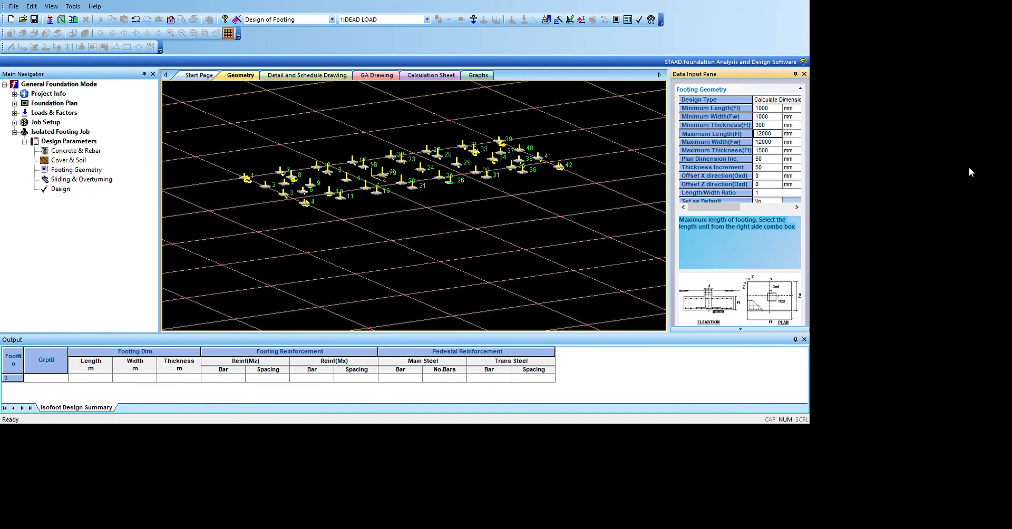
{"action": "type", "text": "3000"}
{"action": "left_click", "coordinate": [969, 177]}
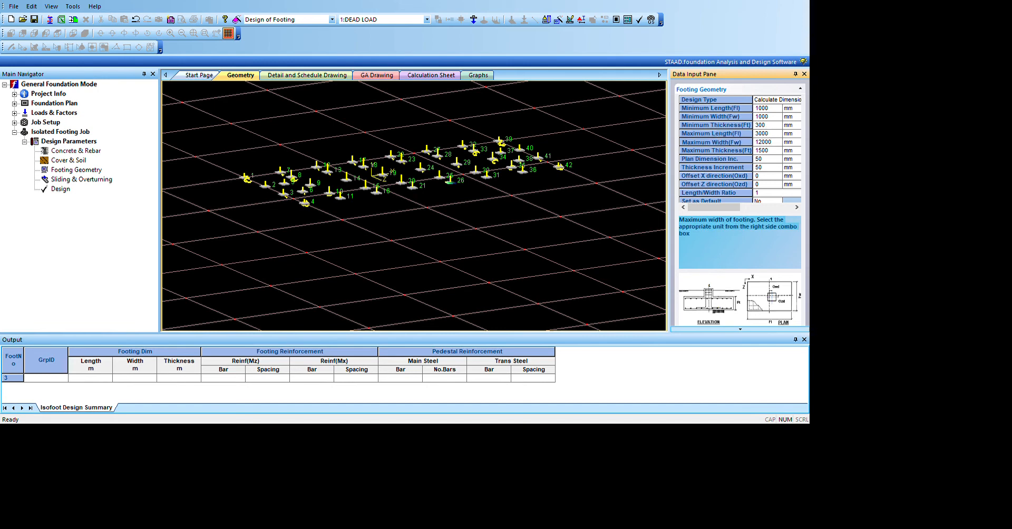
{"action": "key", "text": "BackSpace"}
{"action": "key", "text": "BackSpace"}
{"action": "key", "text": "BackSpace"}
{"action": "key", "text": "BackSpace"}
{"action": "type", "text": "3000"}
Step: Set the maximum footing thickness to 1000 mm
{"action": "key", "text": "Down"}
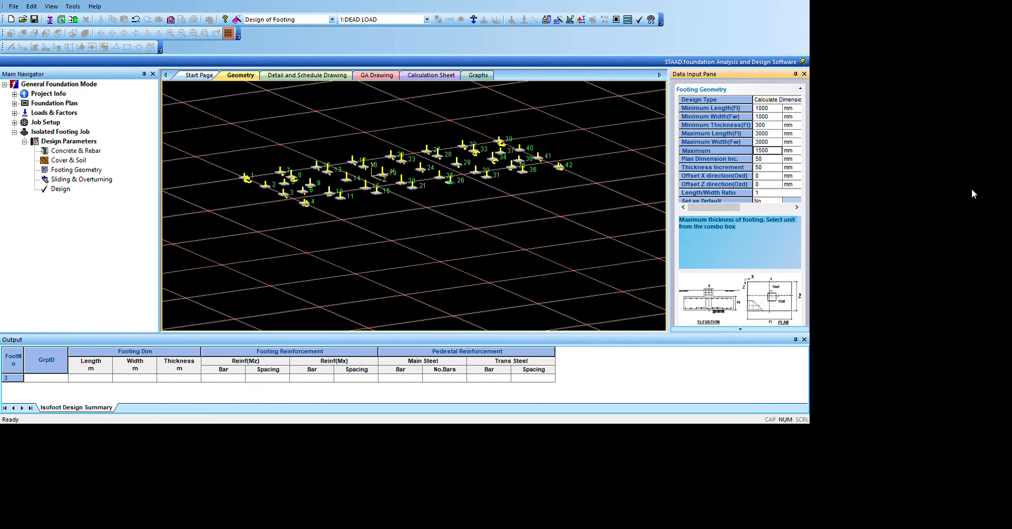
{"action": "key", "text": "BackSpace"}
{"action": "key", "text": "BackSpace"}
{"action": "key", "text": "BackSpace"}
{"action": "key", "text": "BackSpace"}
{"action": "type", "text": "1000"}
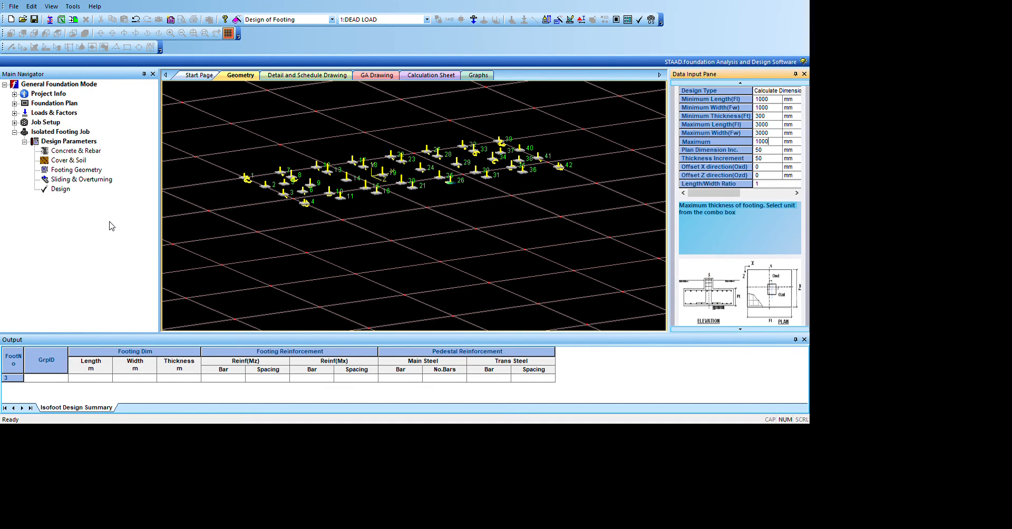
Step: Check the Sliding & Overturning parameters, keep their defaults, and run the isolated footing design
{"action": "left_click", "coordinate": [88, 178]}
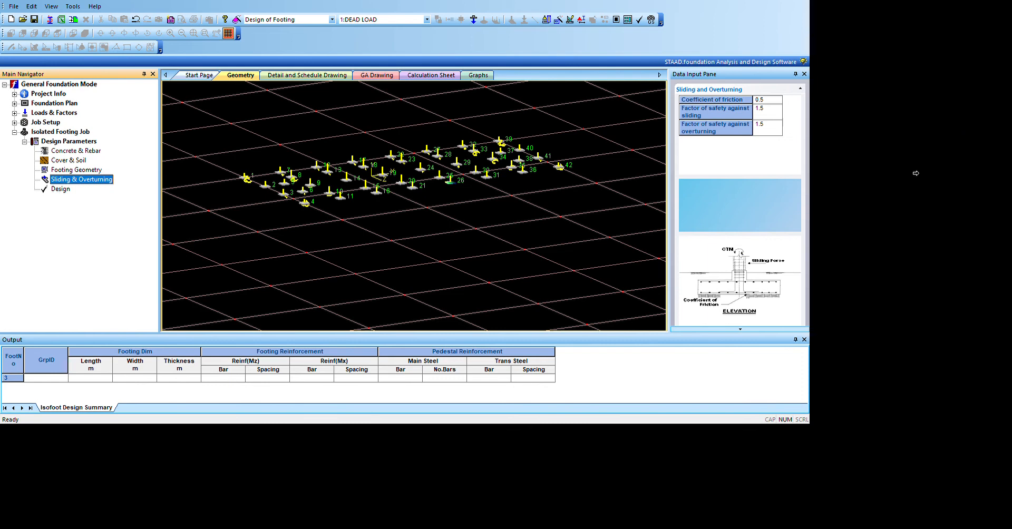
{"action": "left_click", "coordinate": [80, 238]}
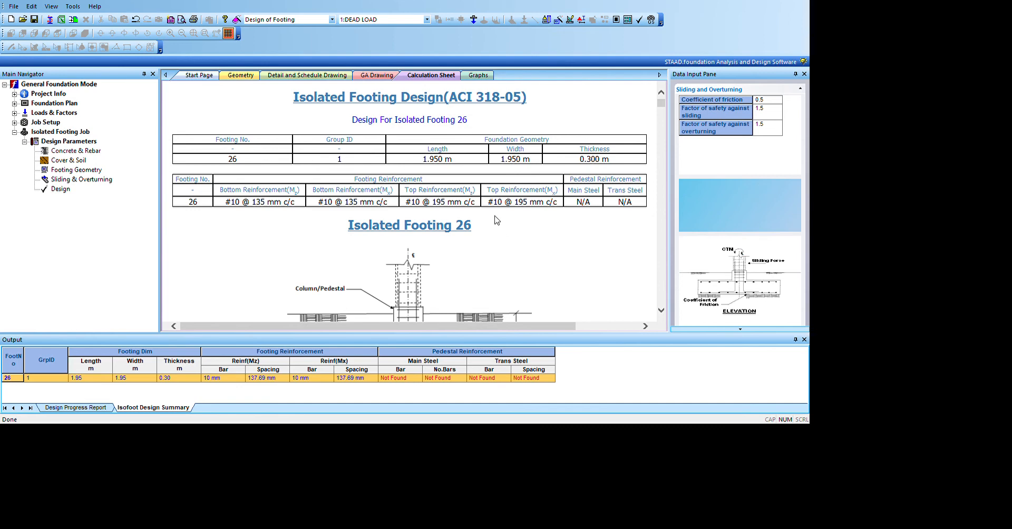
Step: Examine the calculation sheet for footing 26, including its dimensions, reinforcement, design parameters, and sliding and overturning safety factors
{"action": "scroll", "coordinate": [688, 228], "scroll_direction": "down", "scroll_amount": 3}
{"action": "scroll", "coordinate": [687, 227], "scroll_direction": "up", "scroll_amount": 4}
{"action": "scroll", "coordinate": [688, 228], "scroll_direction": "down", "scroll_amount": 3}
{"action": "scroll", "coordinate": [688, 228], "scroll_direction": "up", "scroll_amount": 3}
{"action": "scroll", "coordinate": [688, 228], "scroll_direction": "down", "scroll_amount": 20}
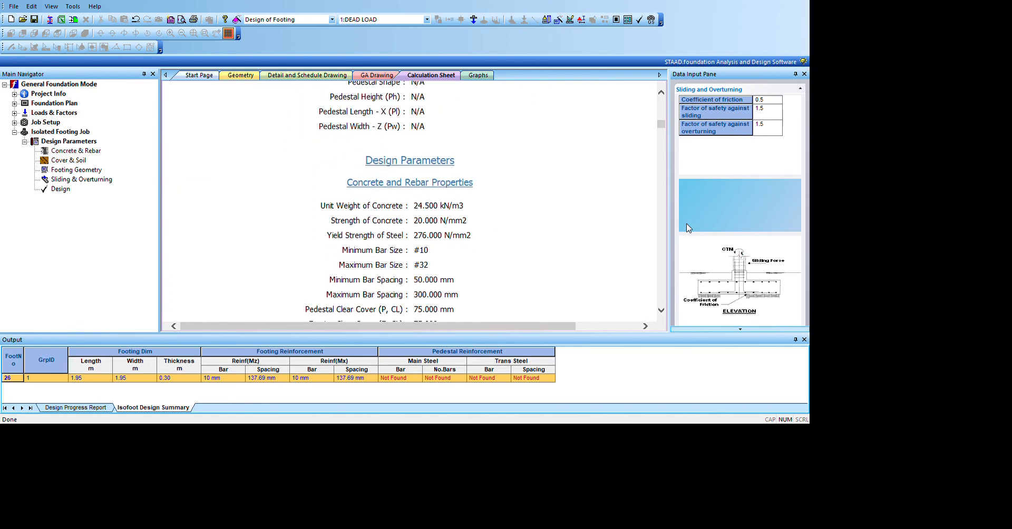
{"action": "scroll", "coordinate": [689, 228], "scroll_direction": "down", "scroll_amount": 5}
{"action": "scroll", "coordinate": [689, 222], "scroll_direction": "down", "scroll_amount": 18}
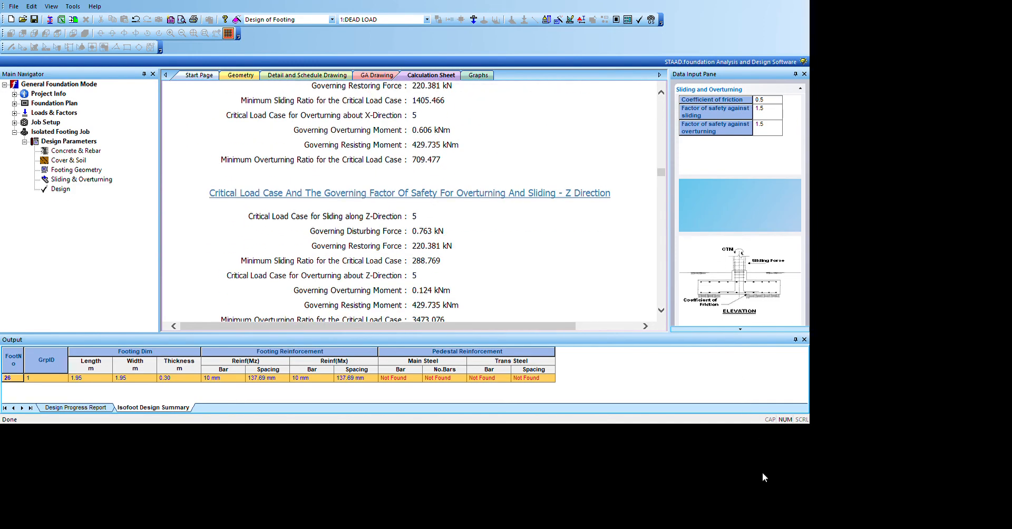
{"action": "scroll", "coordinate": [692, 302], "scroll_direction": "up", "scroll_amount": 10}
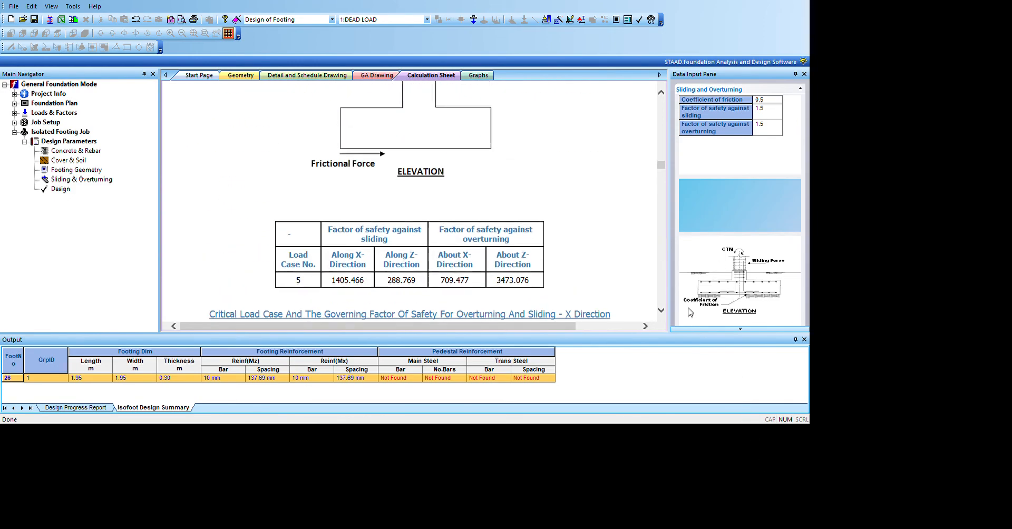
{"action": "scroll", "coordinate": [692, 301], "scroll_direction": "up", "scroll_amount": 12}
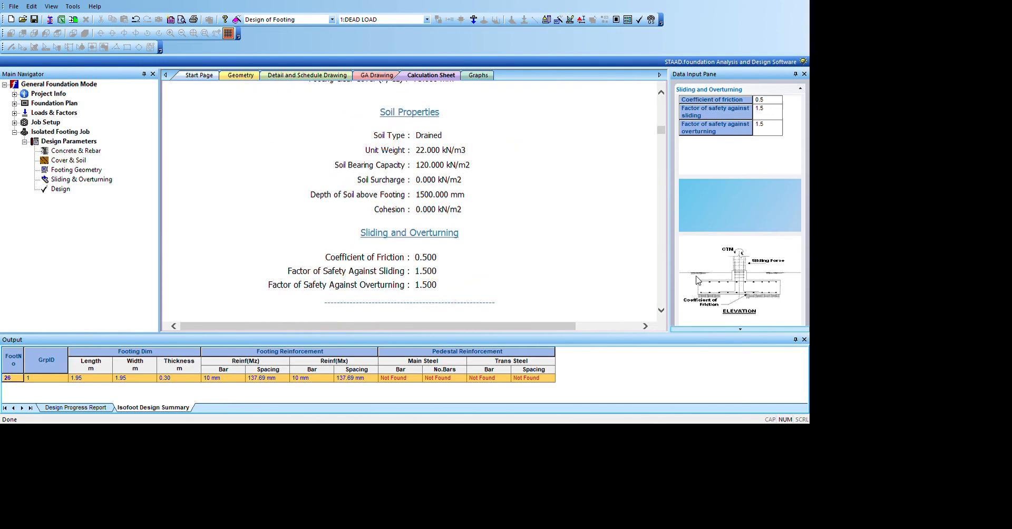
Step: Review the summary tables of footing 26's dimensions and reinforcement at the start of the calculation sheet
{"action": "scroll", "coordinate": [699, 265], "scroll_direction": "up", "scroll_amount": 10}
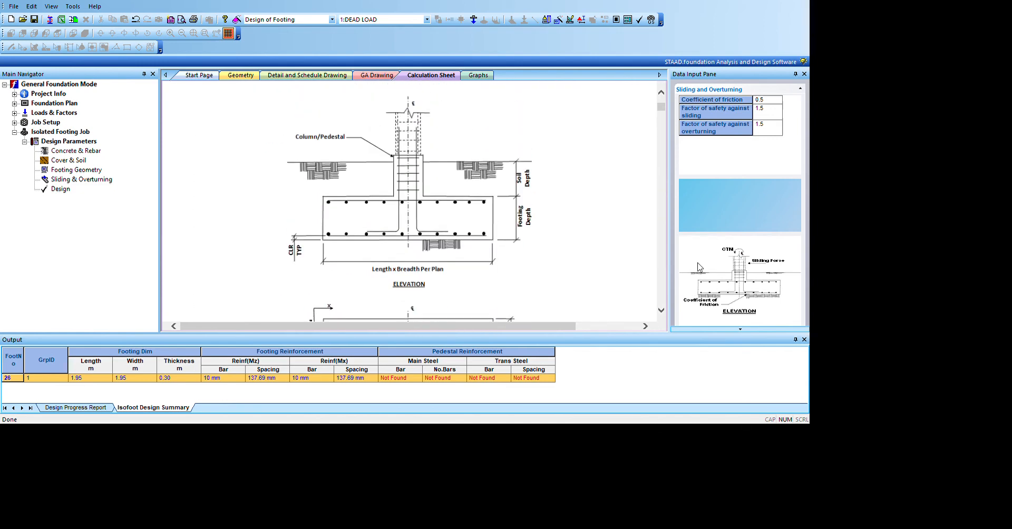
{"action": "scroll", "coordinate": [699, 274], "scroll_direction": "up", "scroll_amount": 3}
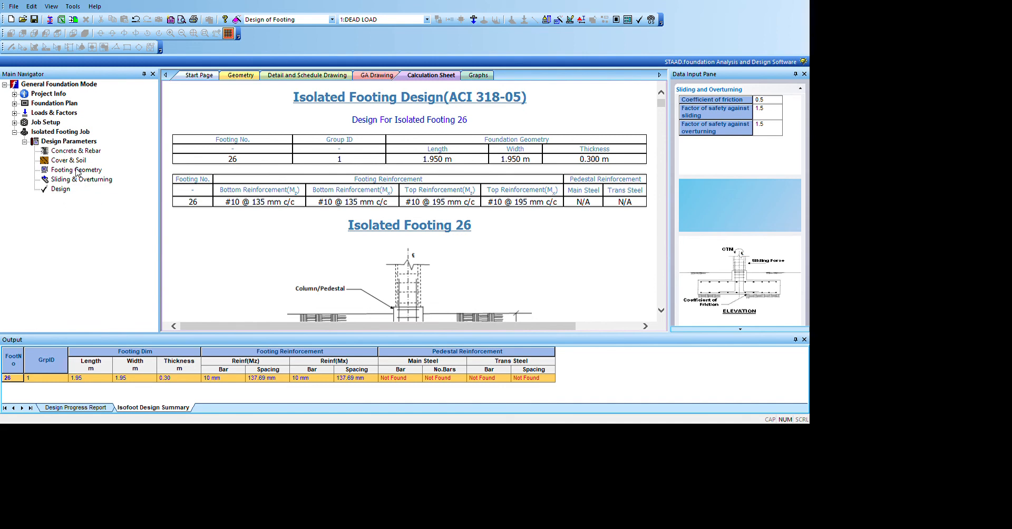
{"action": "left_click", "coordinate": [69, 167]}
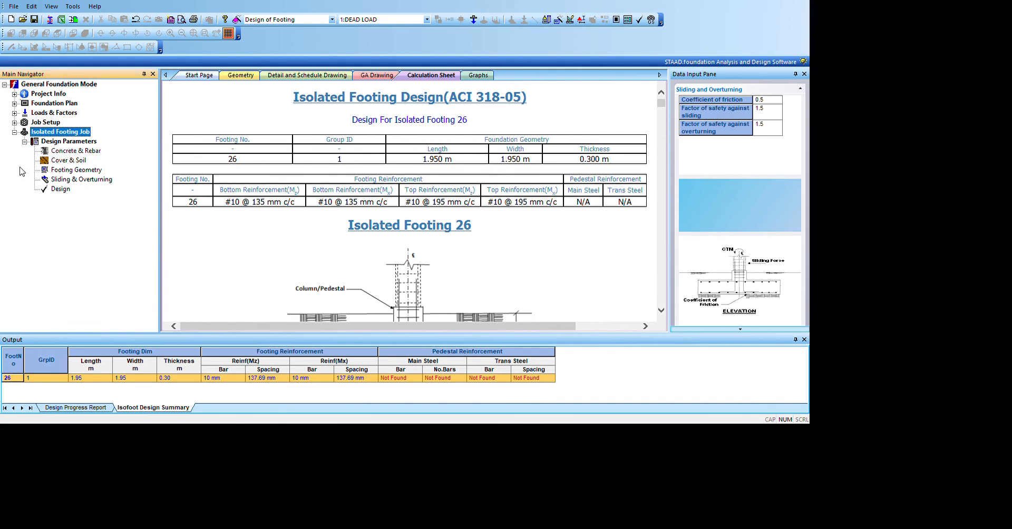
{"action": "key", "text": "Left"}
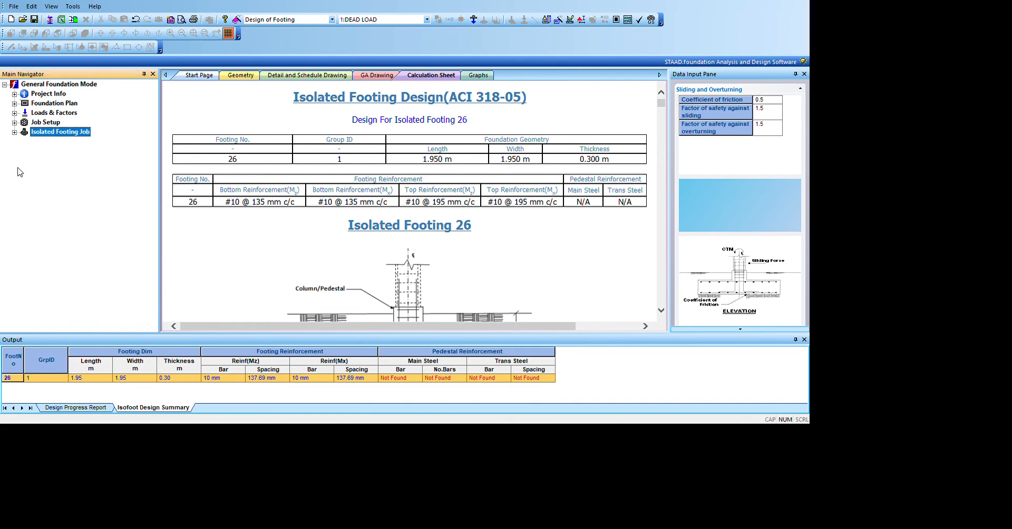
{"action": "key", "text": "Right"}
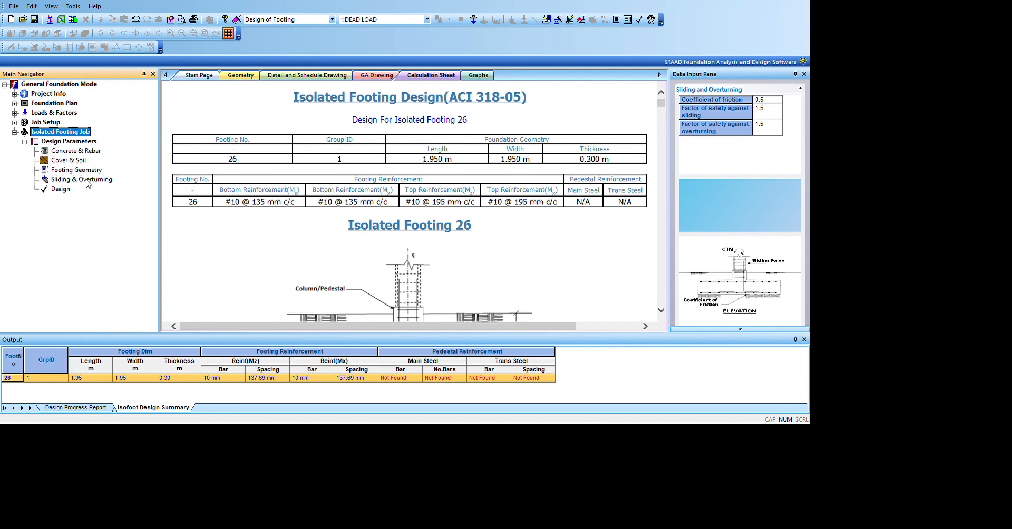
{"action": "key", "text": "Down"}
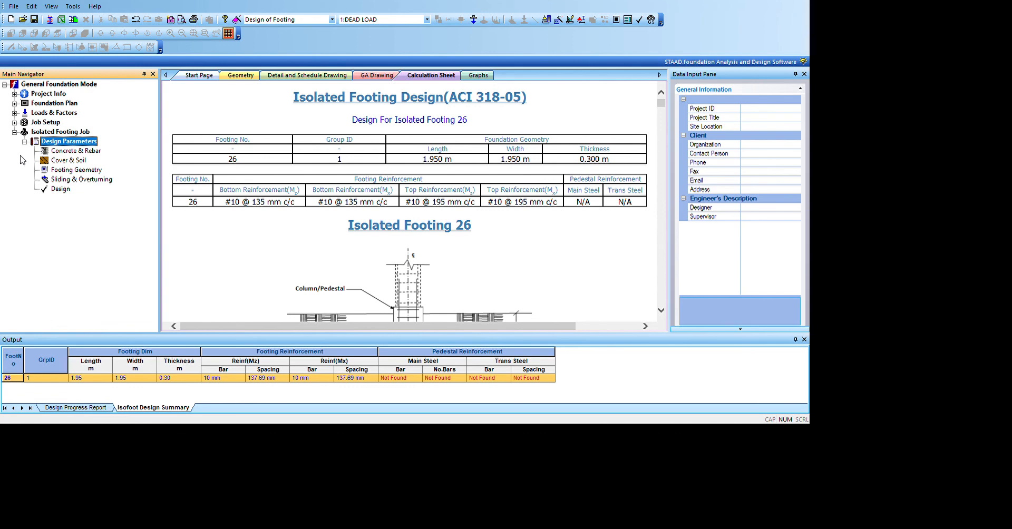
Step: Edit the current job so it is assigned to all supports, and rerun the isolated footing design
{"action": "left_click", "coordinate": [15, 122]}
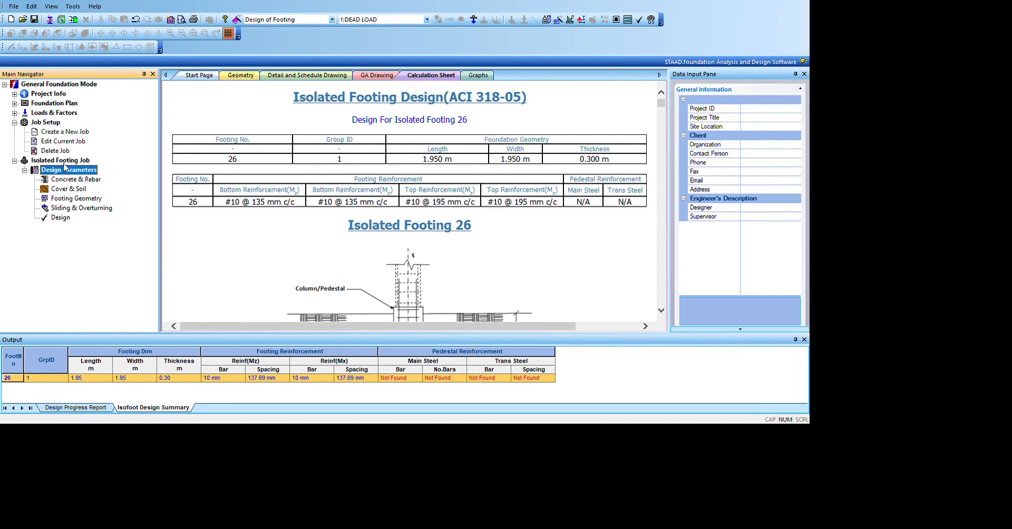
{"action": "left_click", "coordinate": [64, 142]}
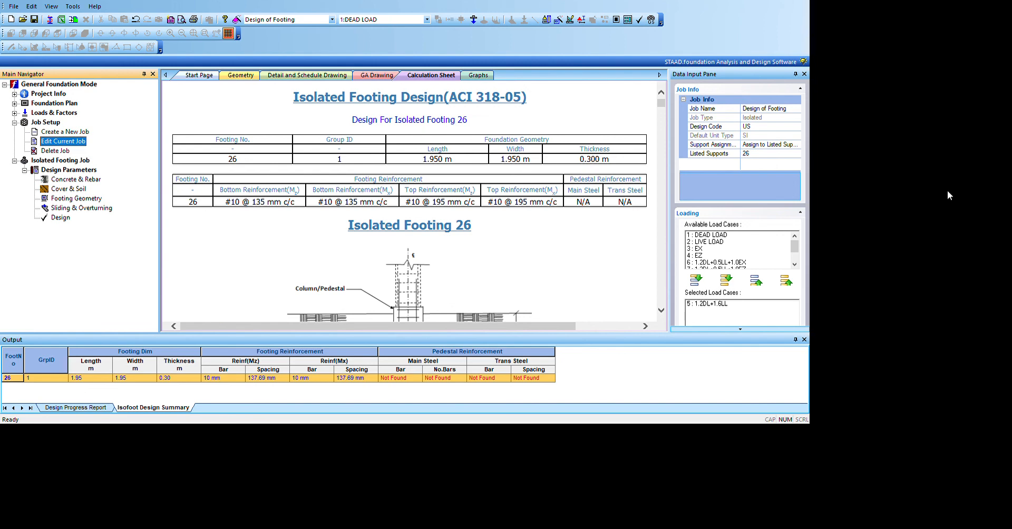
{"action": "left_click", "coordinate": [770, 145]}
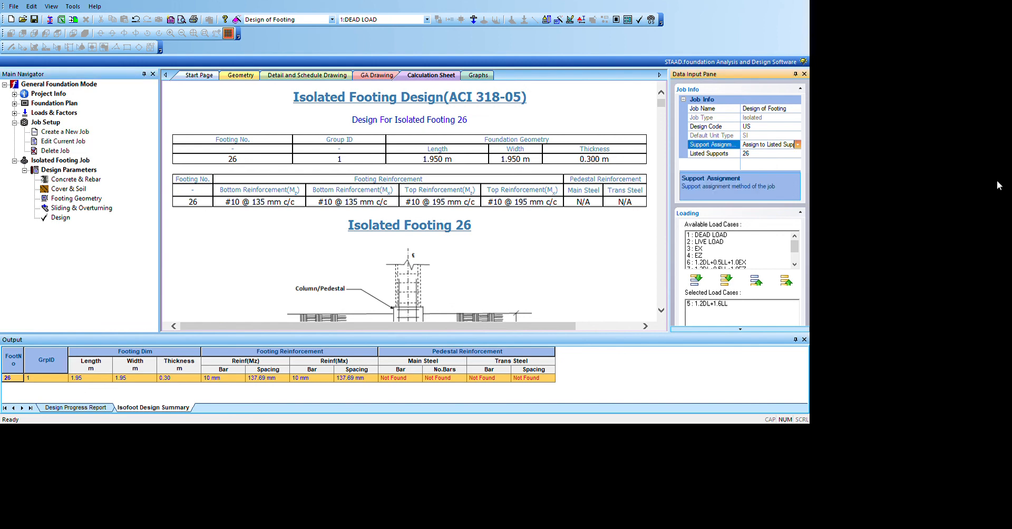
{"action": "left_click", "coordinate": [790, 154]}
{"action": "scroll", "coordinate": [738, 248], "scroll_direction": "down", "scroll_amount": 2}
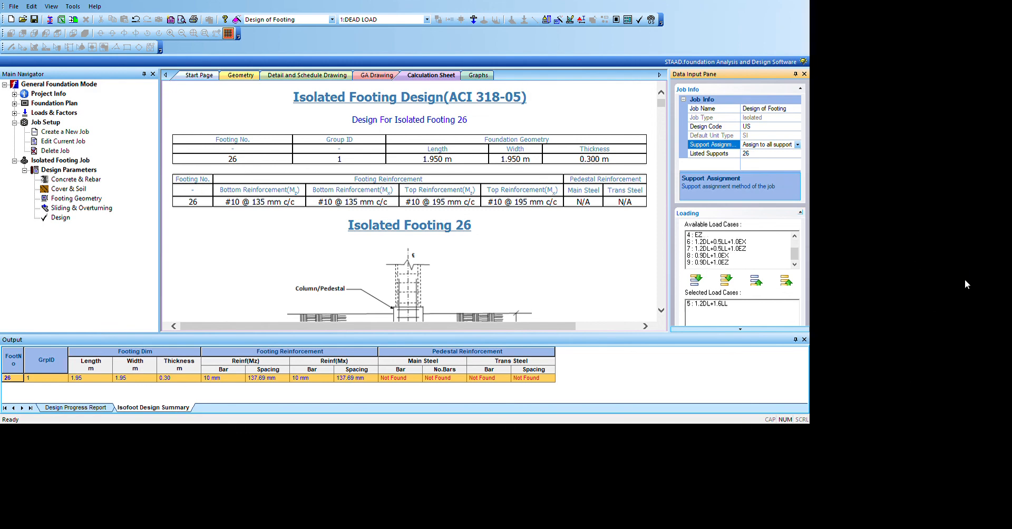
{"action": "scroll", "coordinate": [681, 246], "scroll_direction": "down", "scroll_amount": 5}
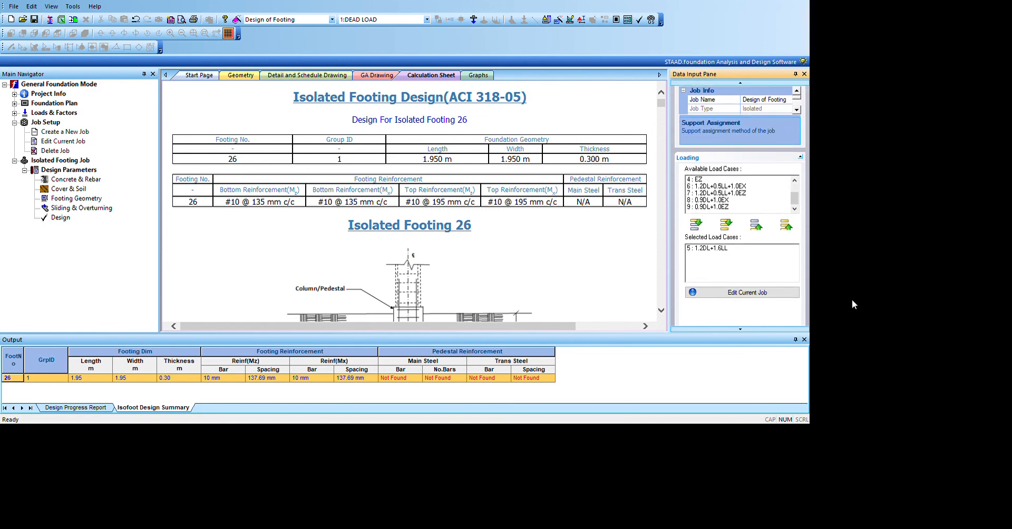
{"action": "left_click", "coordinate": [726, 239]}
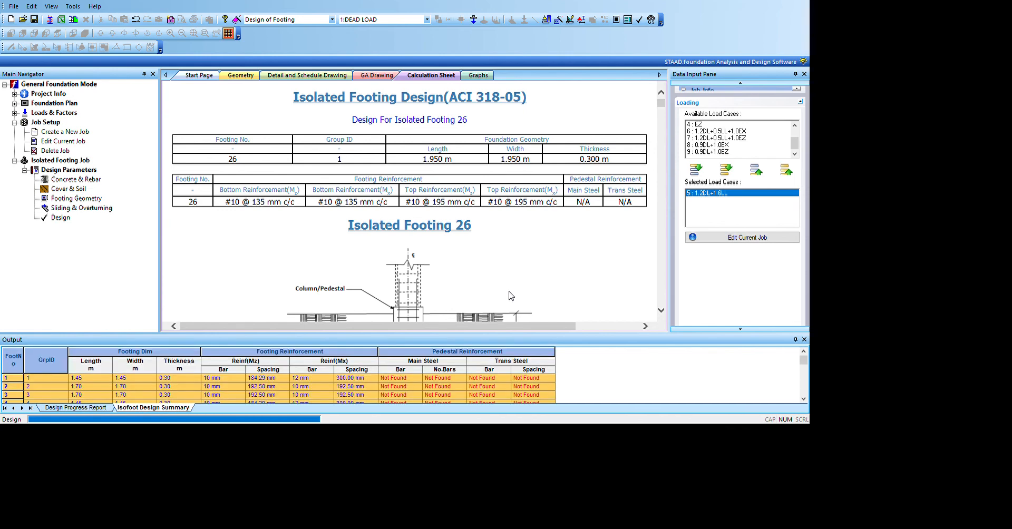
Step: Examine the updated calculation sheet covering all footings, including the reinforcement table, design parameters, load combinations and applied loads
{"action": "scroll", "coordinate": [564, 211], "scroll_direction": "down", "scroll_amount": 3}
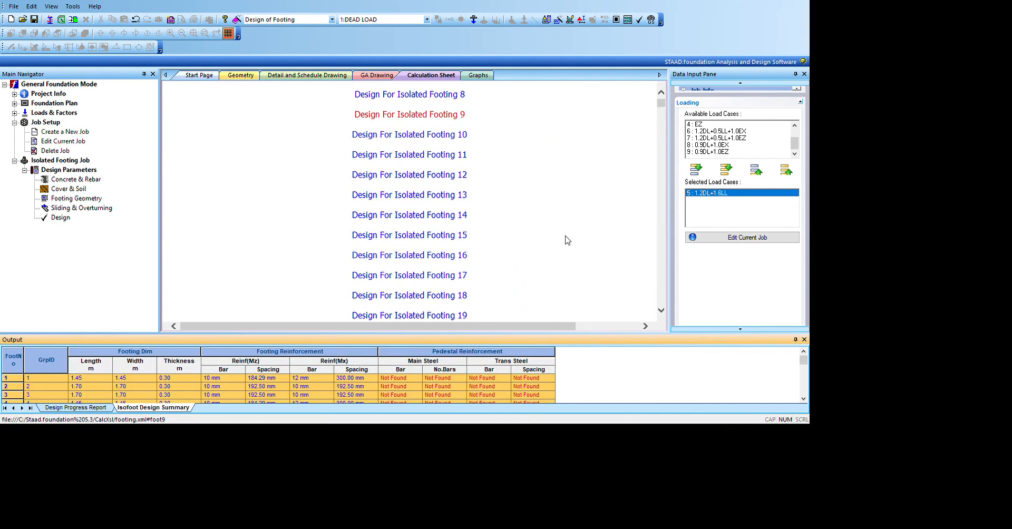
{"action": "scroll", "coordinate": [567, 240], "scroll_direction": "down", "scroll_amount": 15}
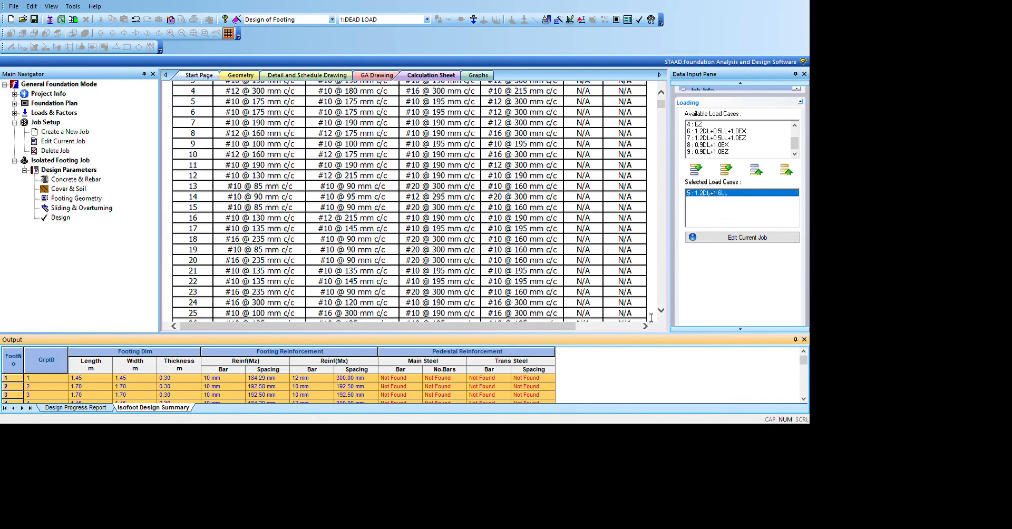
{"action": "scroll", "coordinate": [651, 318], "scroll_direction": "down", "scroll_amount": 20}
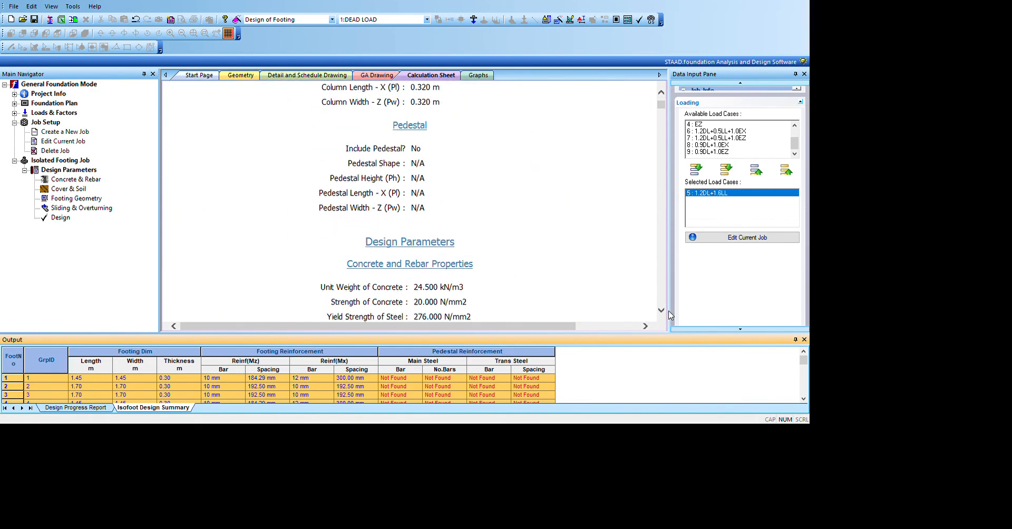
{"action": "scroll", "coordinate": [669, 314], "scroll_direction": "down", "scroll_amount": 15}
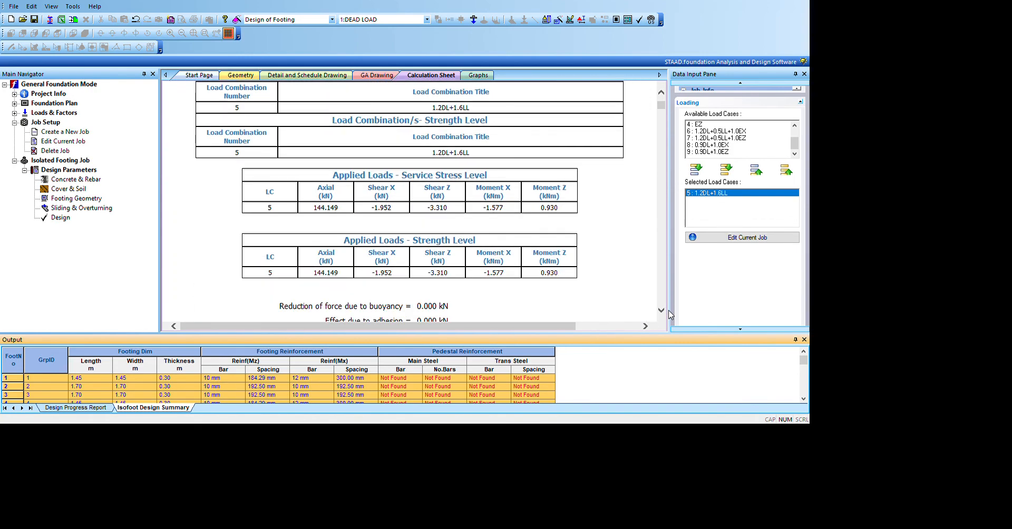